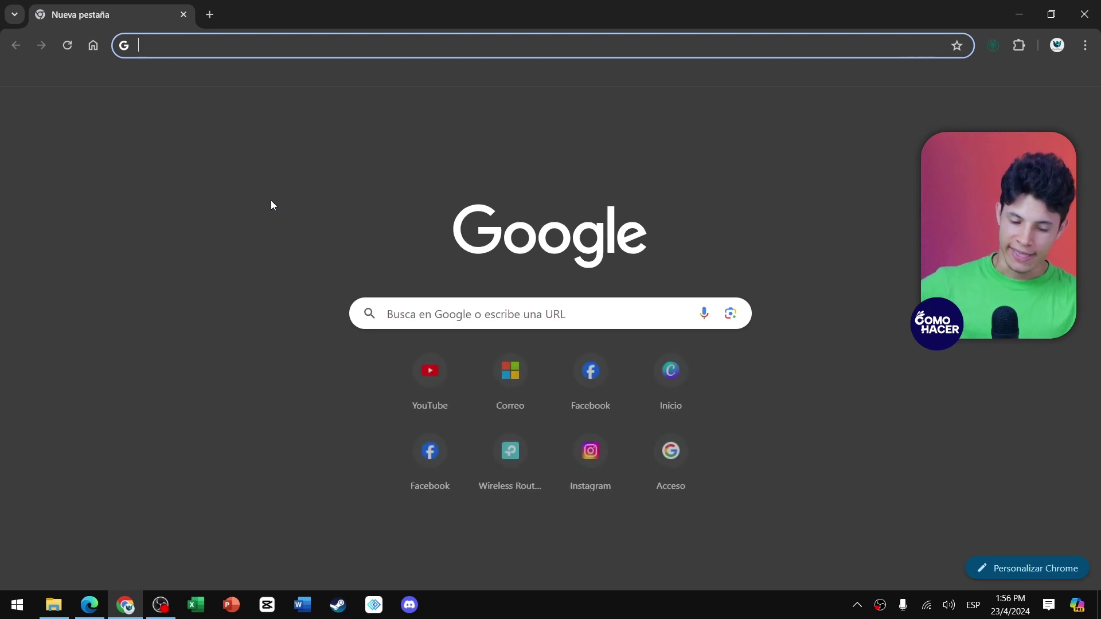
Search Google for "fondo de pantalla aesthetic" and browse the image results.
text(fondo)
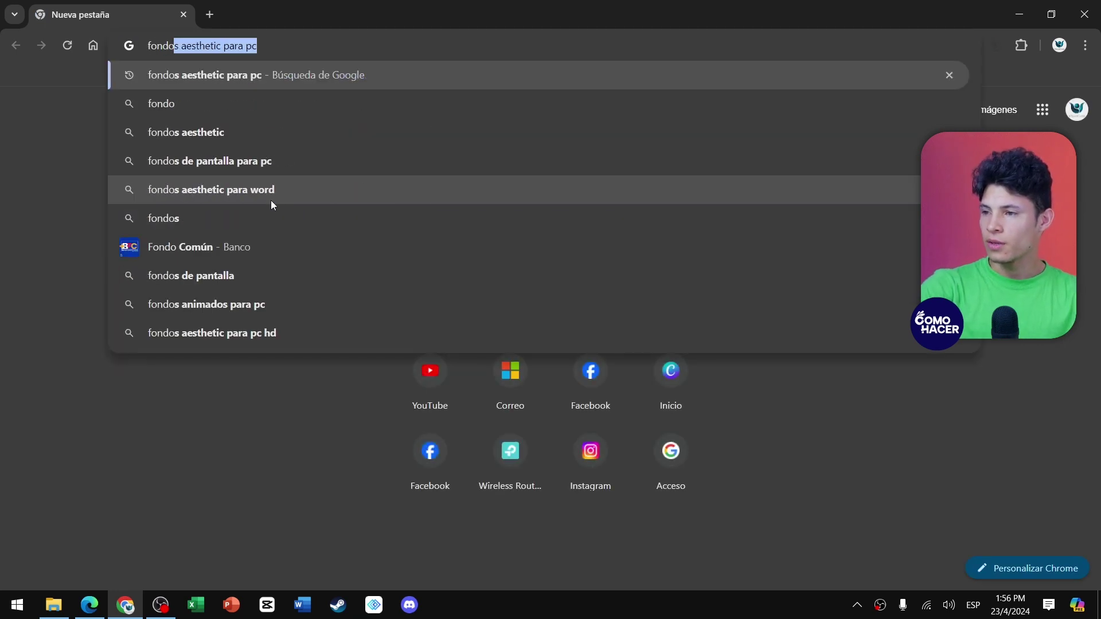
text( de pantalla)
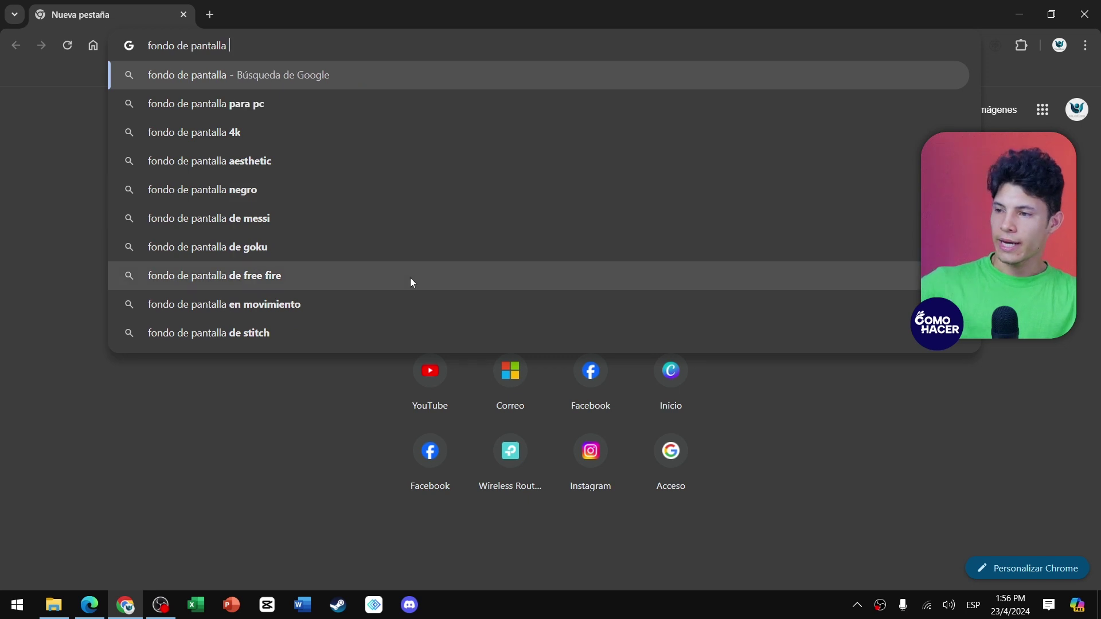
click(226, 170)
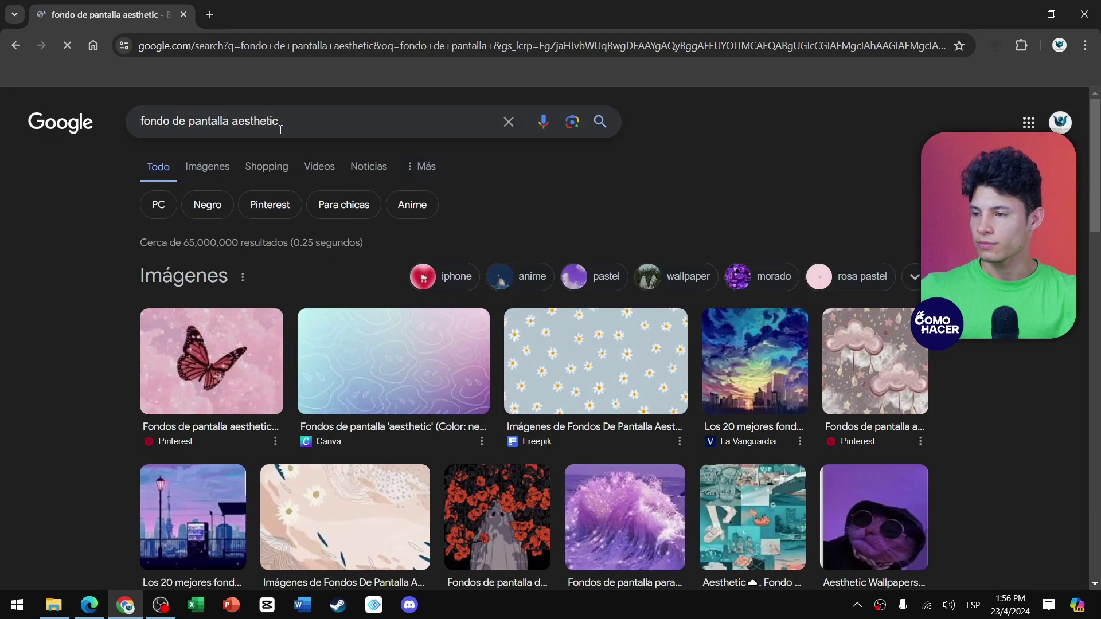
click(210, 164)
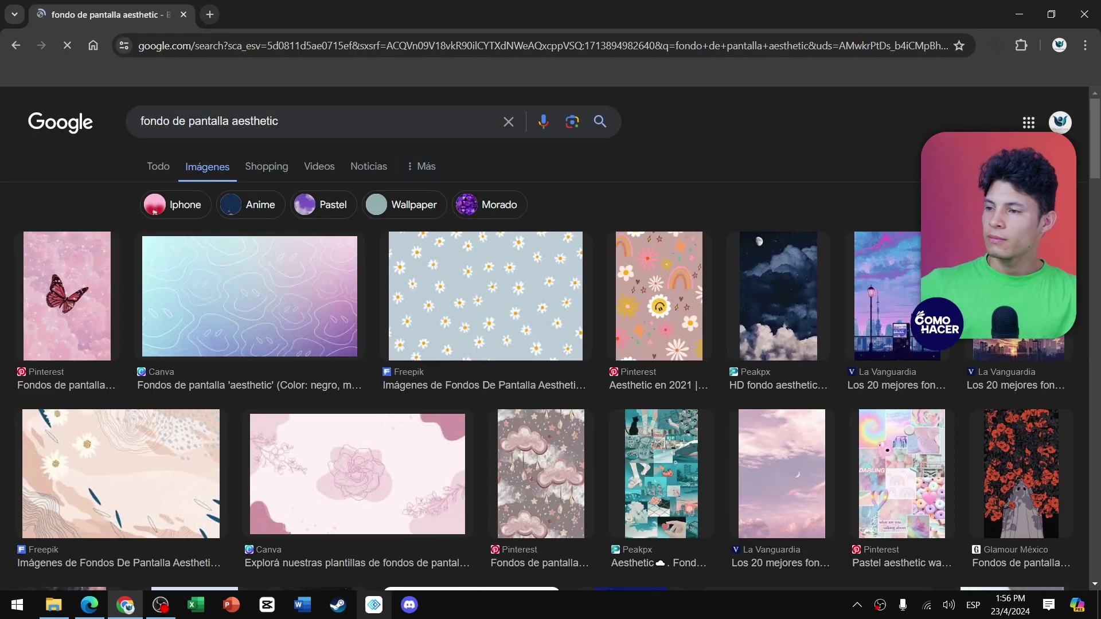
scroll(589, 376, down, 1)
scroll(590, 377, down, 8)
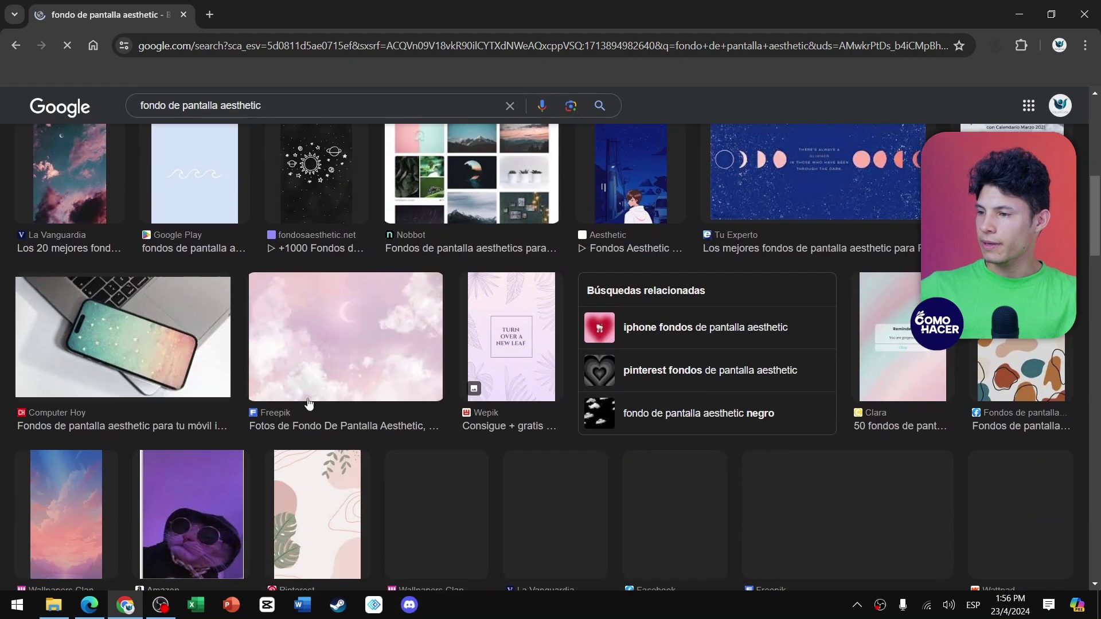
Refine the image search to "fondo de pantalla aesthetic para pc".
click(265, 111)
text(apra)
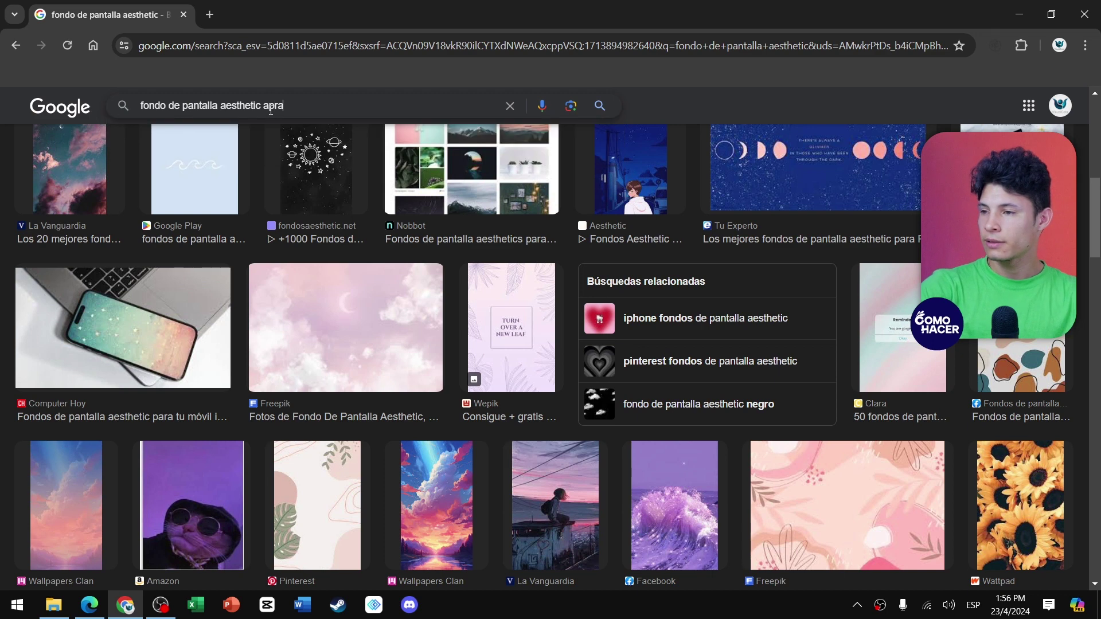
key(BackSpace)
key(BackSpace)
text(para pc)
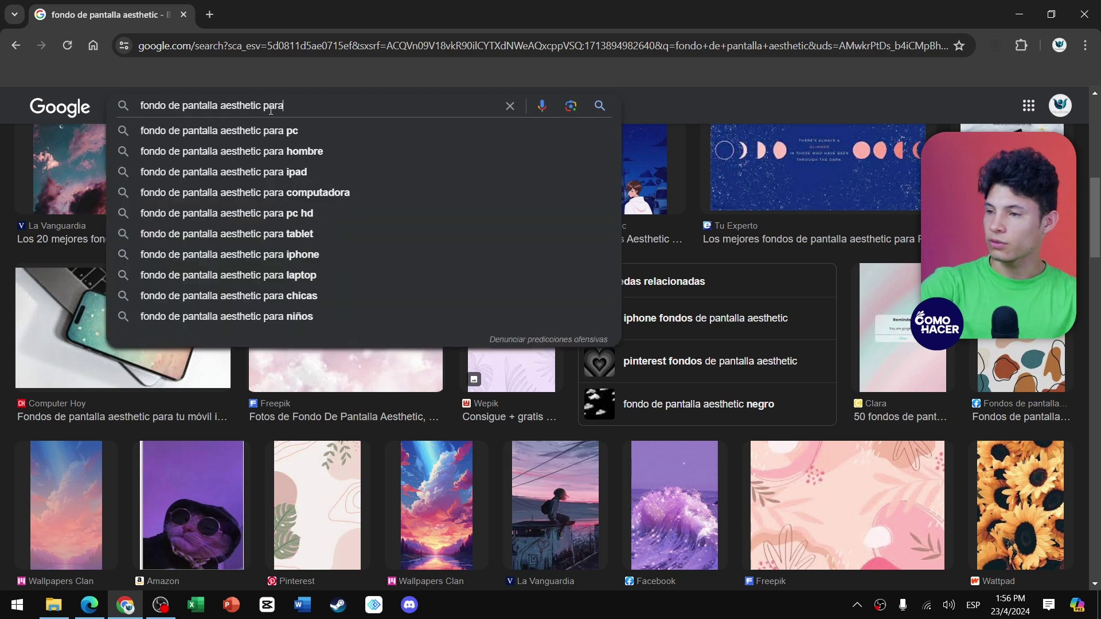
key(Return)
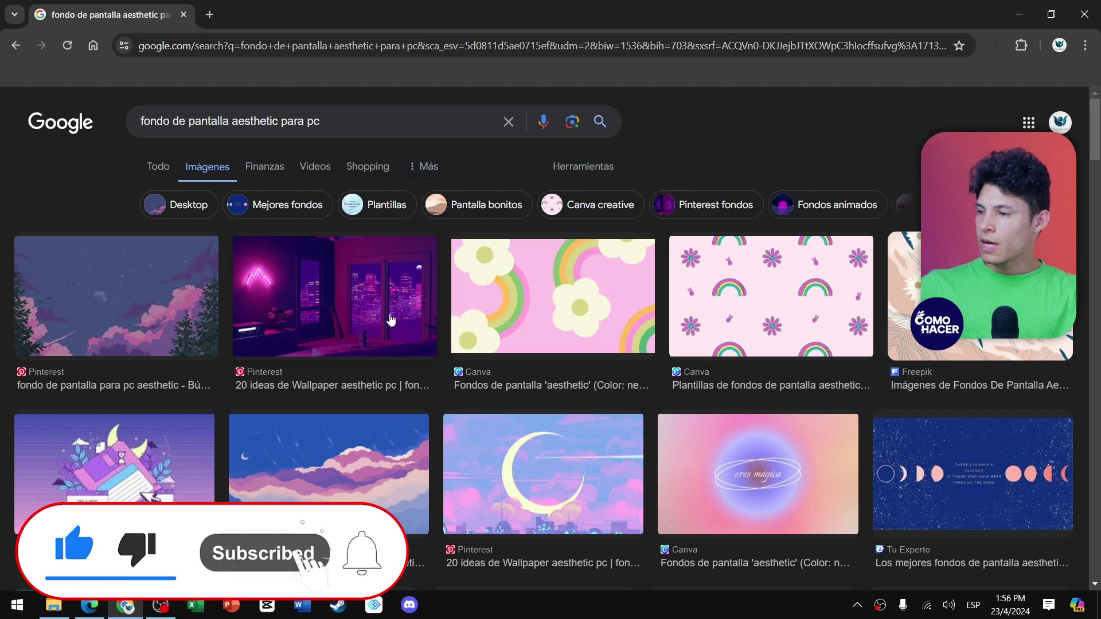
Look through the PC wallpaper image results and preview the Fotor result.
scroll(430, 313, down, 3)
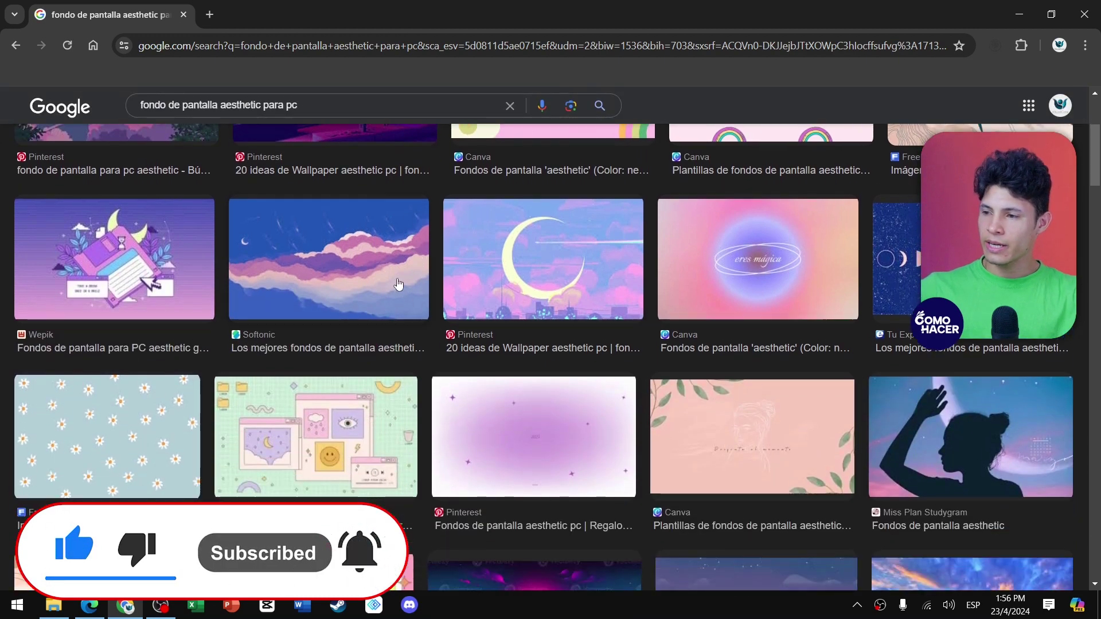
scroll(374, 187, down, 5)
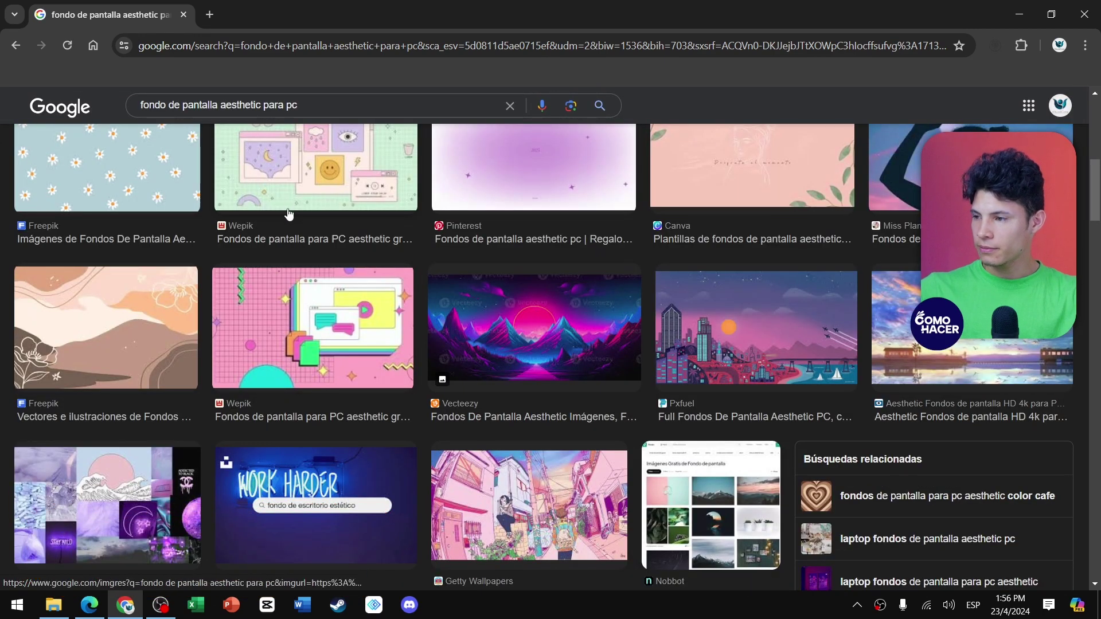
scroll(293, 224, down, 4)
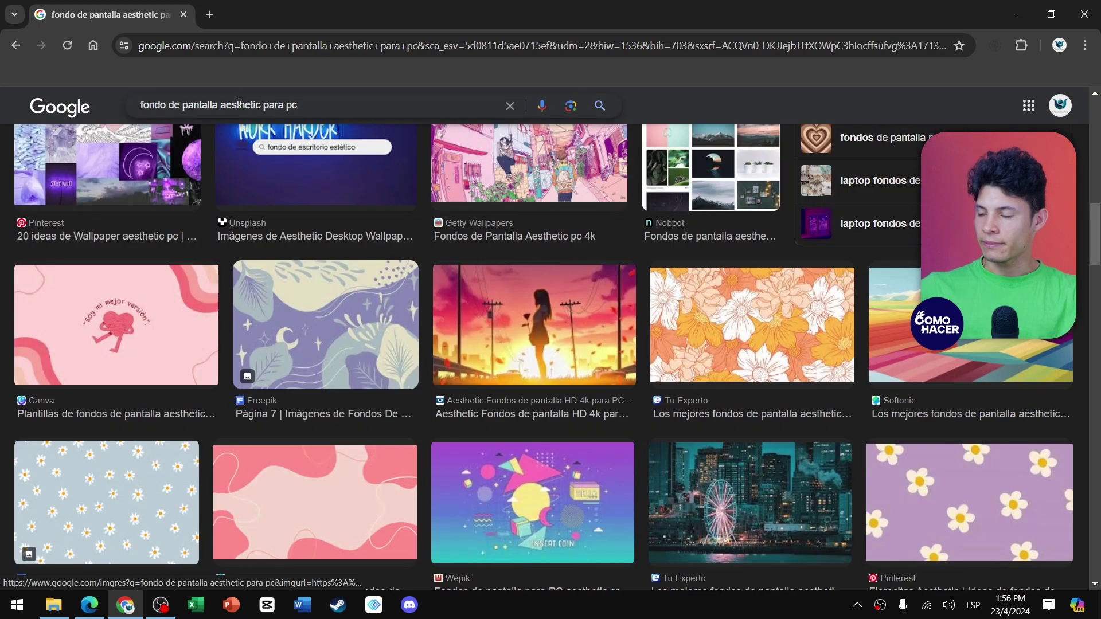
scroll(425, 281, down, 5)
click(425, 281)
scroll(425, 281, down, 3)
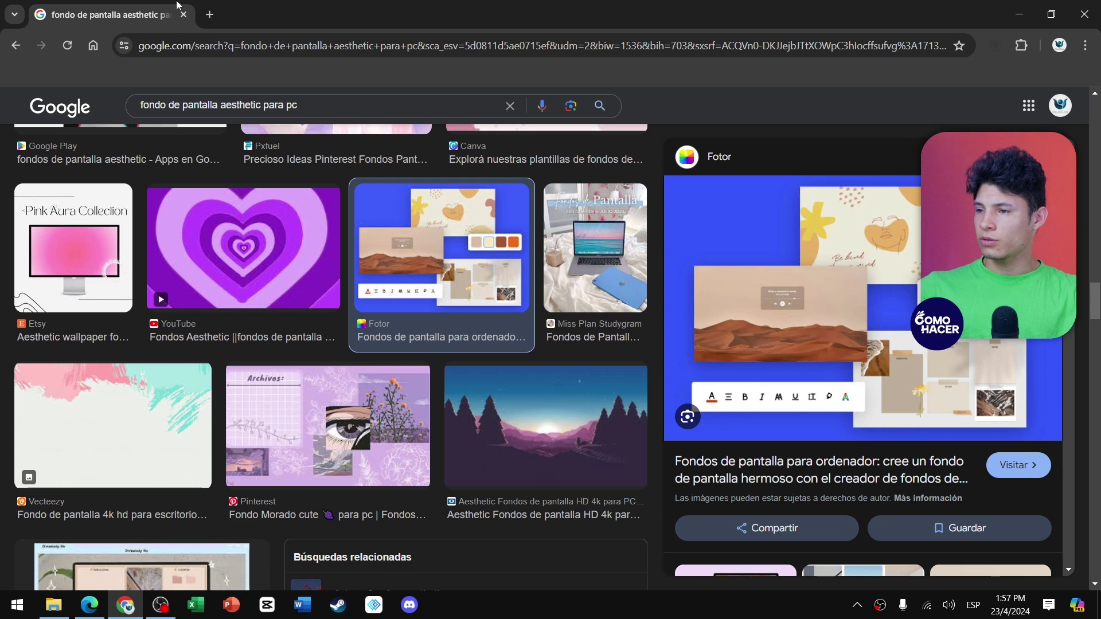
From the desktop's personalization settings, set the saved pink city skyline picture as the desktop background and close the settings.
key(super+d)
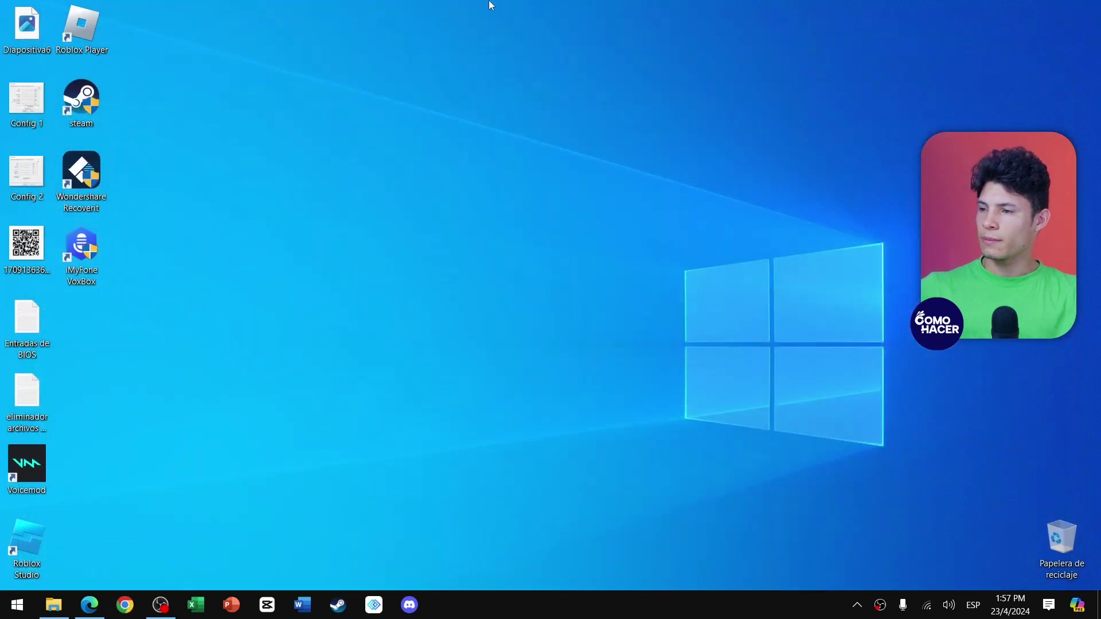
right_click(476, 205)
click(517, 368)
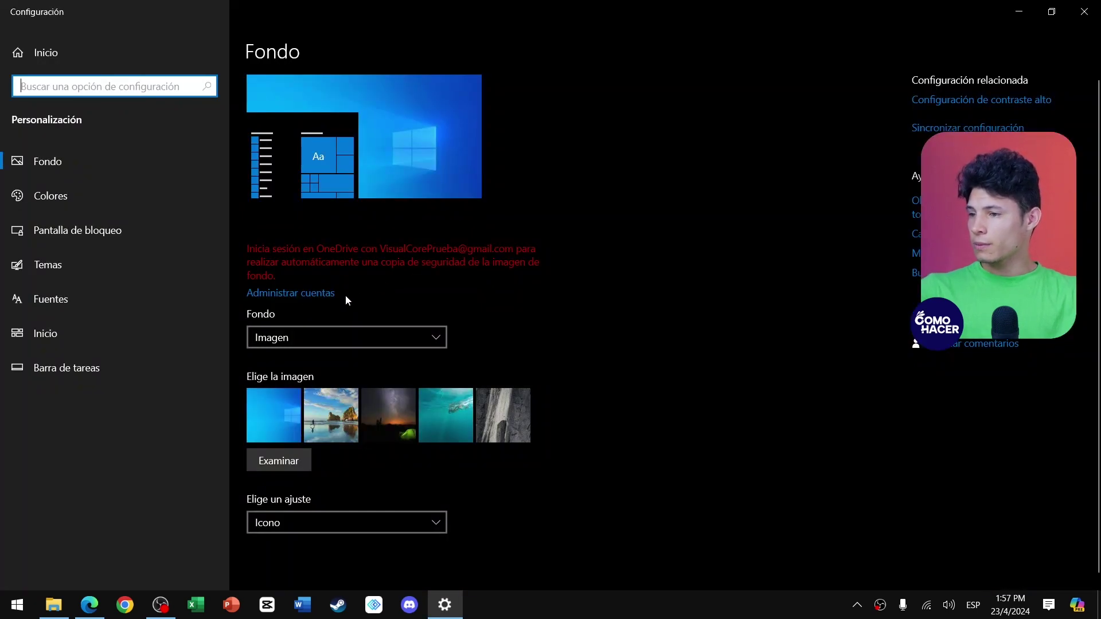
click(271, 462)
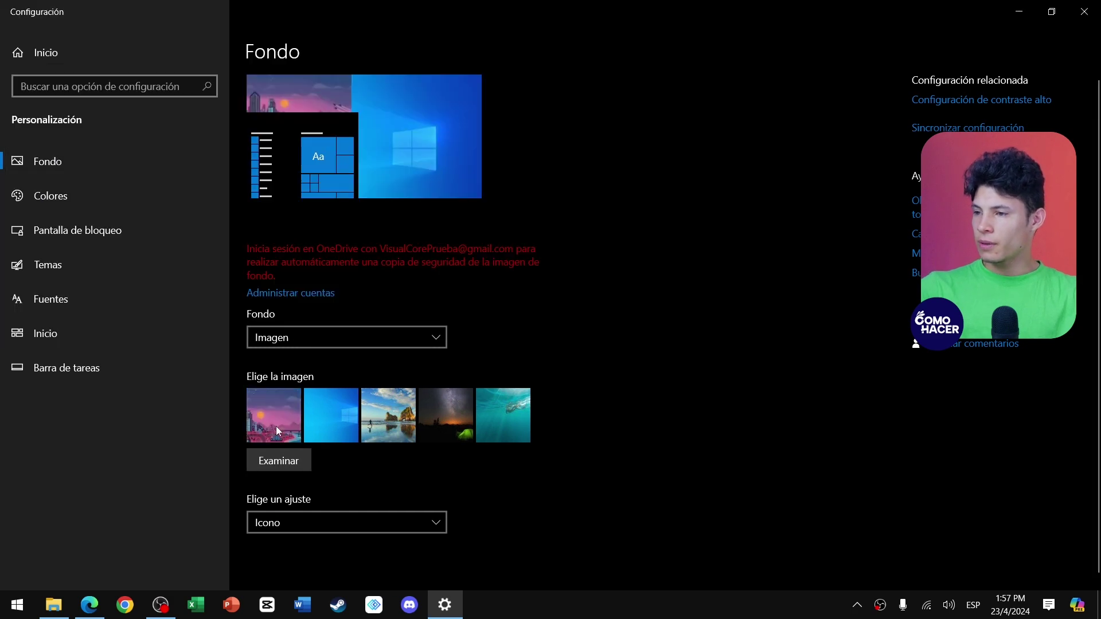
click(1084, 12)
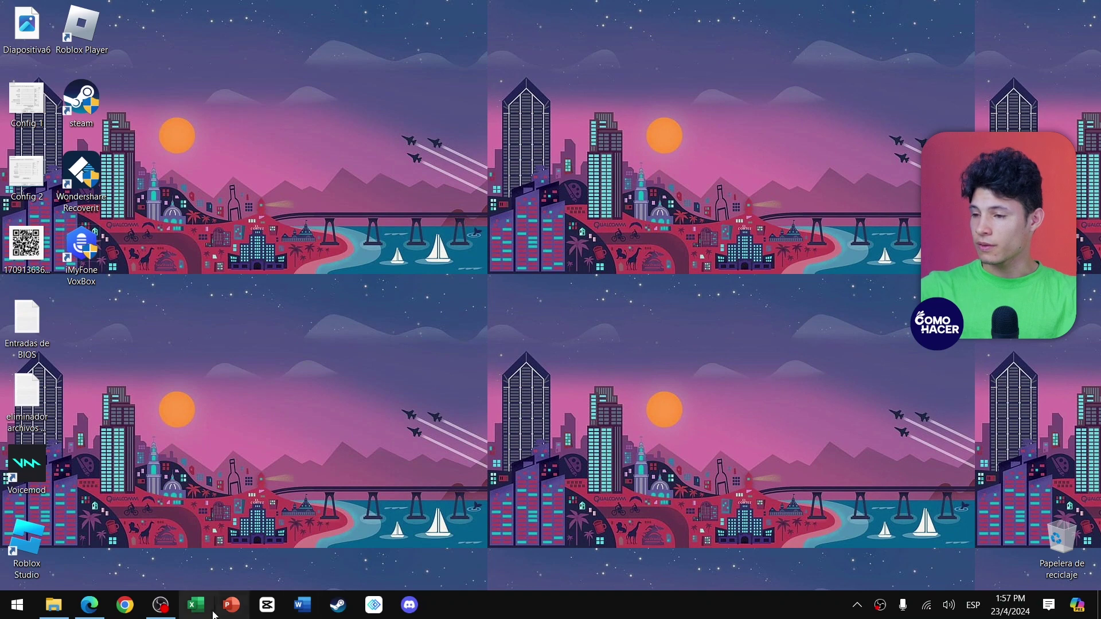
Reopen the background personalization settings from the desktop.
right_click(479, 311)
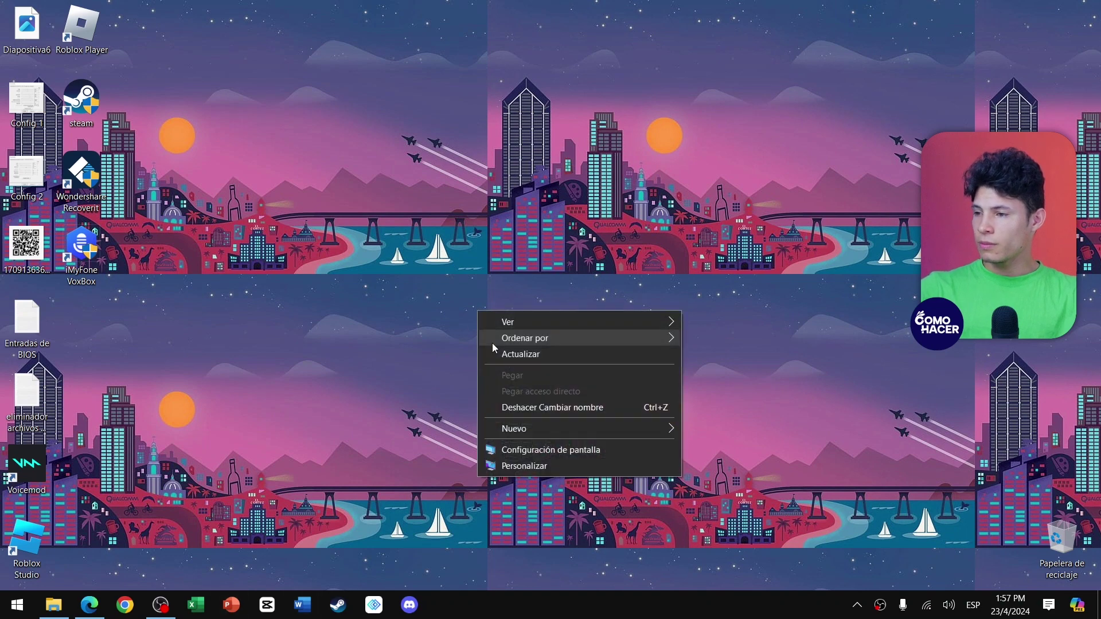
click(530, 466)
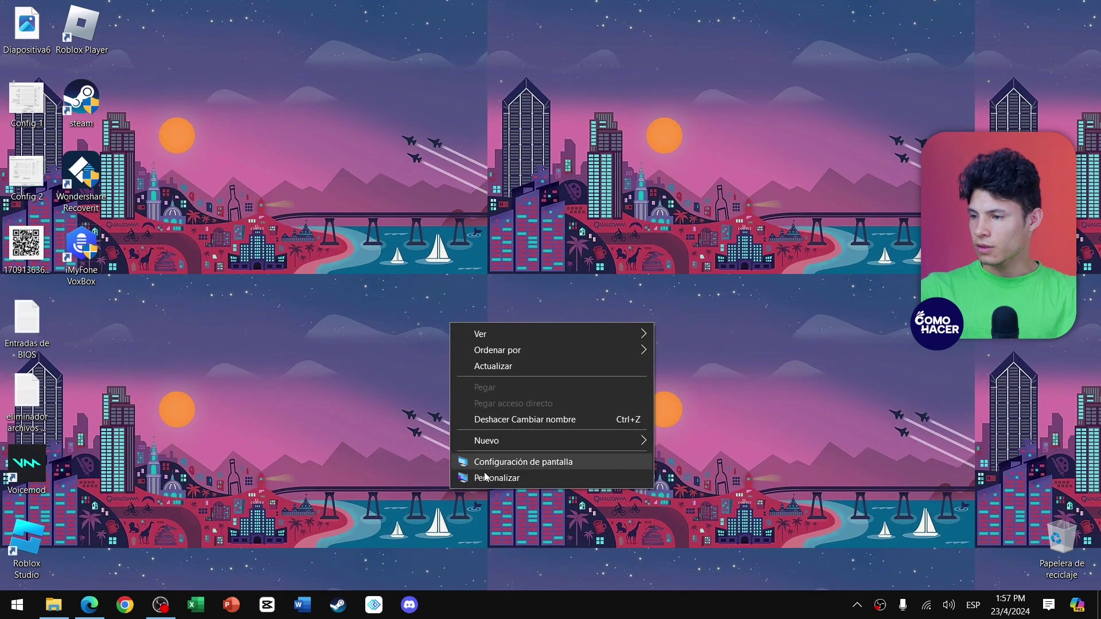
click(475, 501)
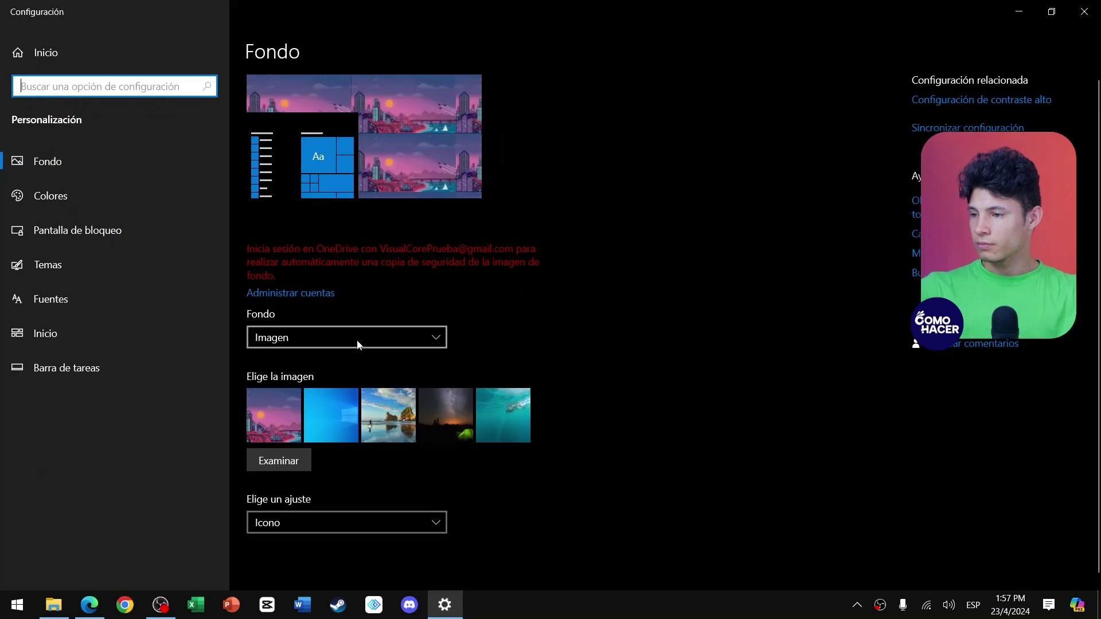
Try the Color sólido background type and return it to Imagen.
click(355, 339)
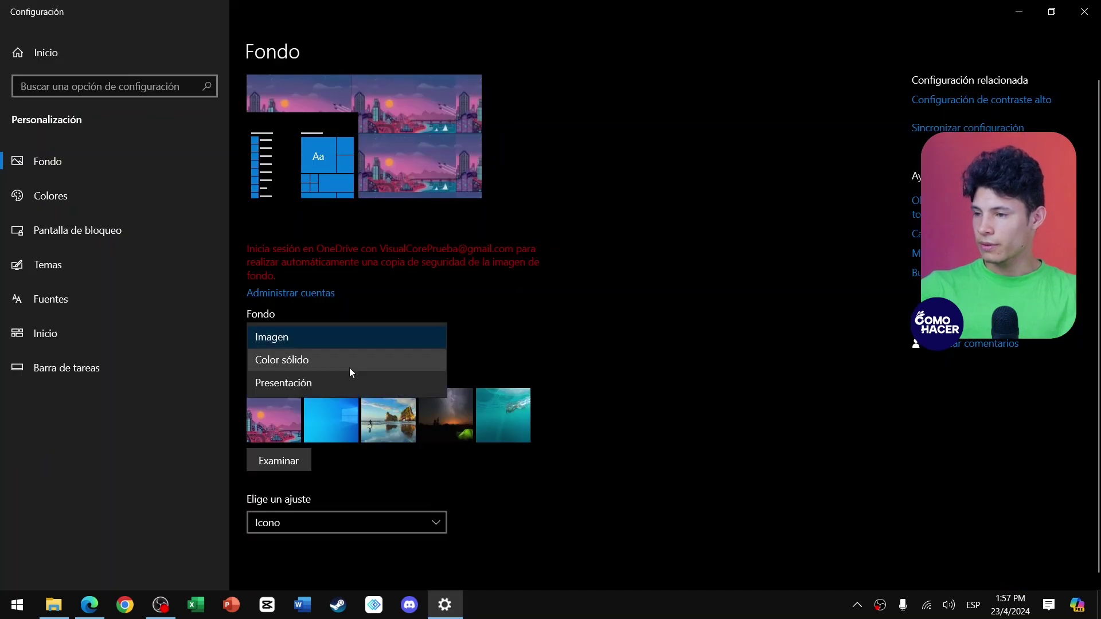
click(351, 361)
click(347, 335)
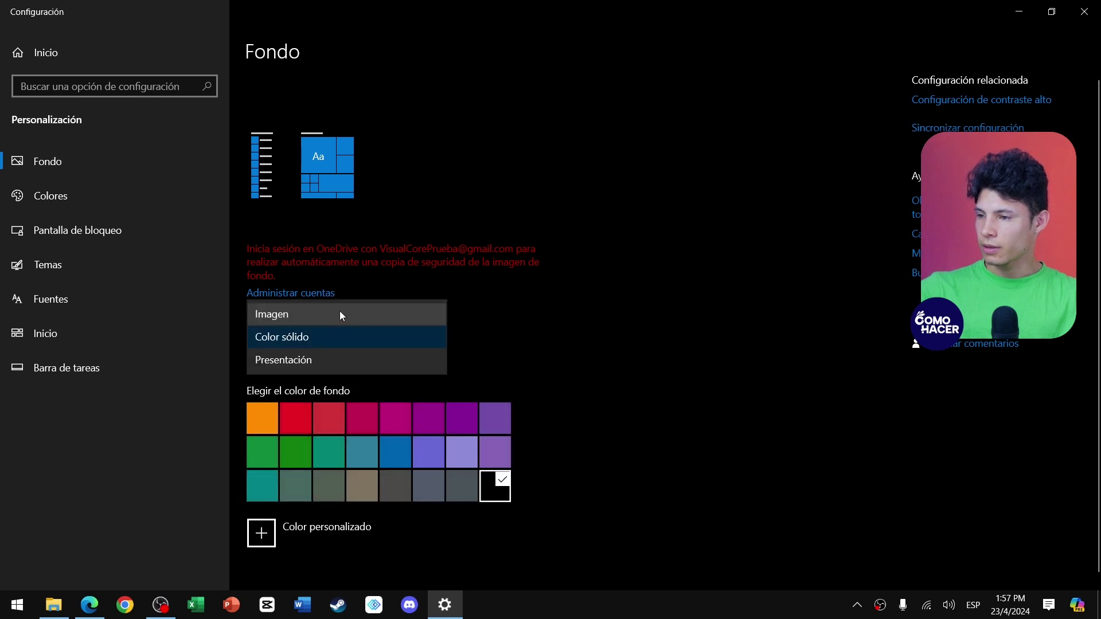
click(340, 314)
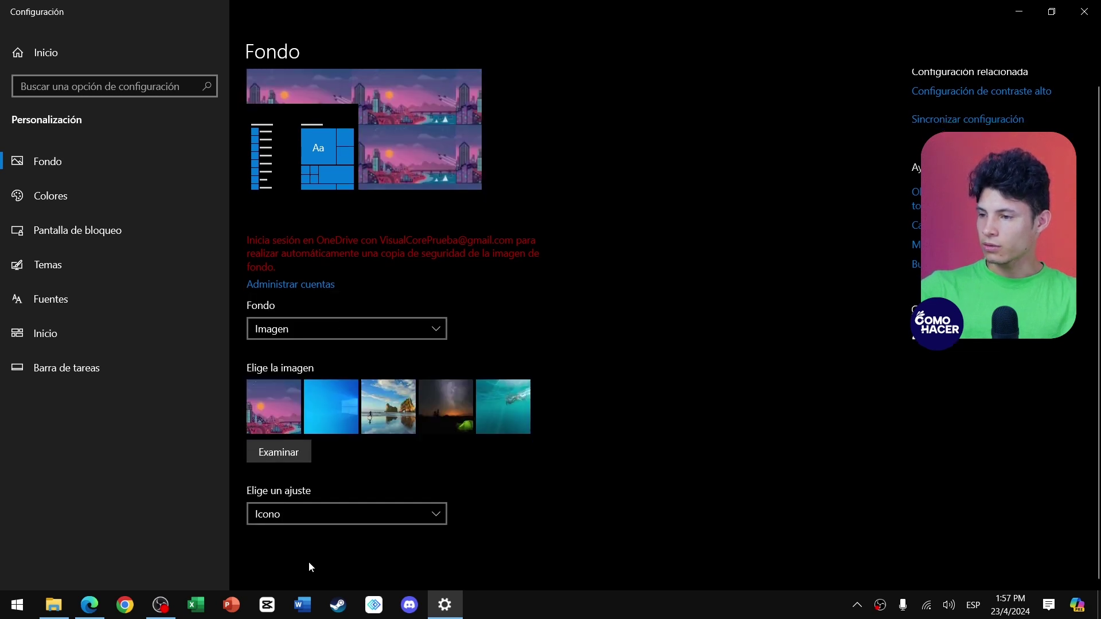
Set the fit of the background picture to Ajustar.
click(319, 510)
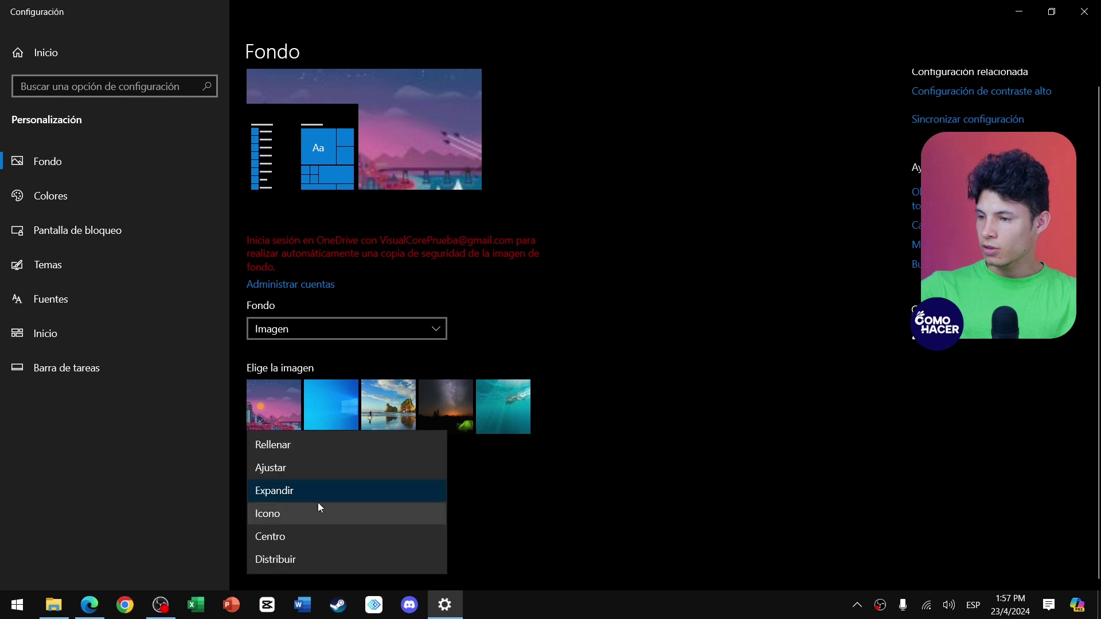
click(329, 468)
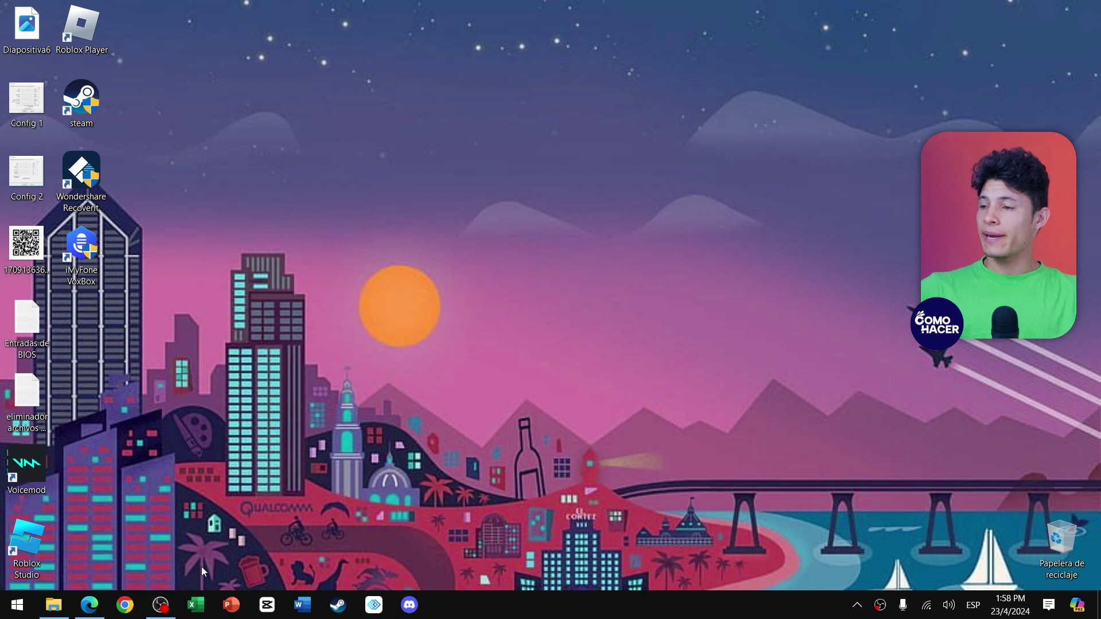
Return to the desktop's personalization settings and open the Temas page.
right_click(561, 598)
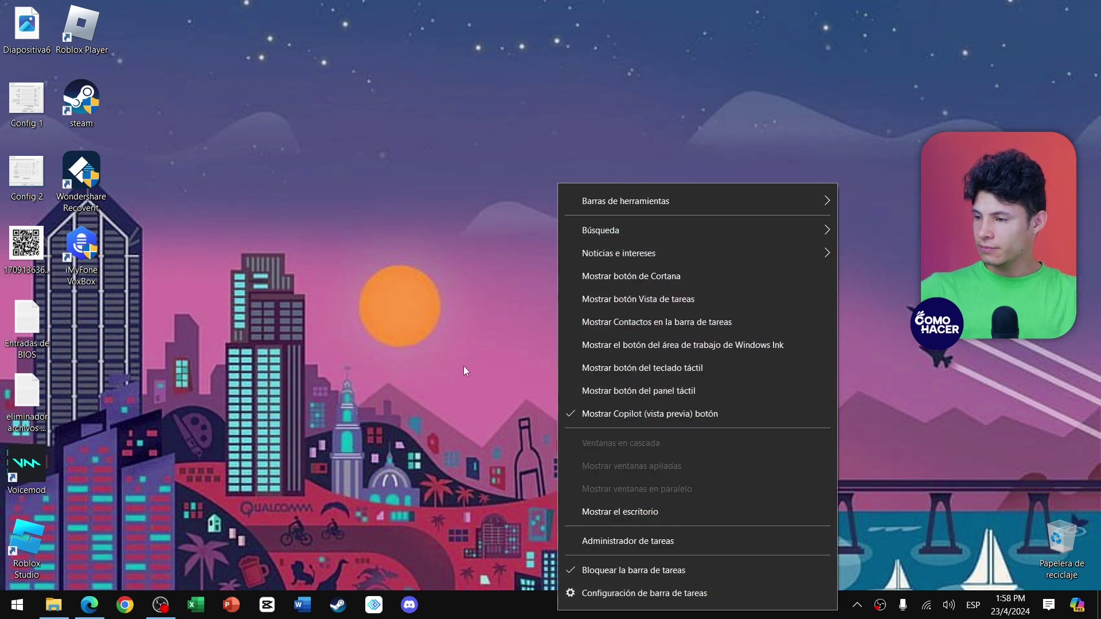
right_click(454, 294)
click(512, 446)
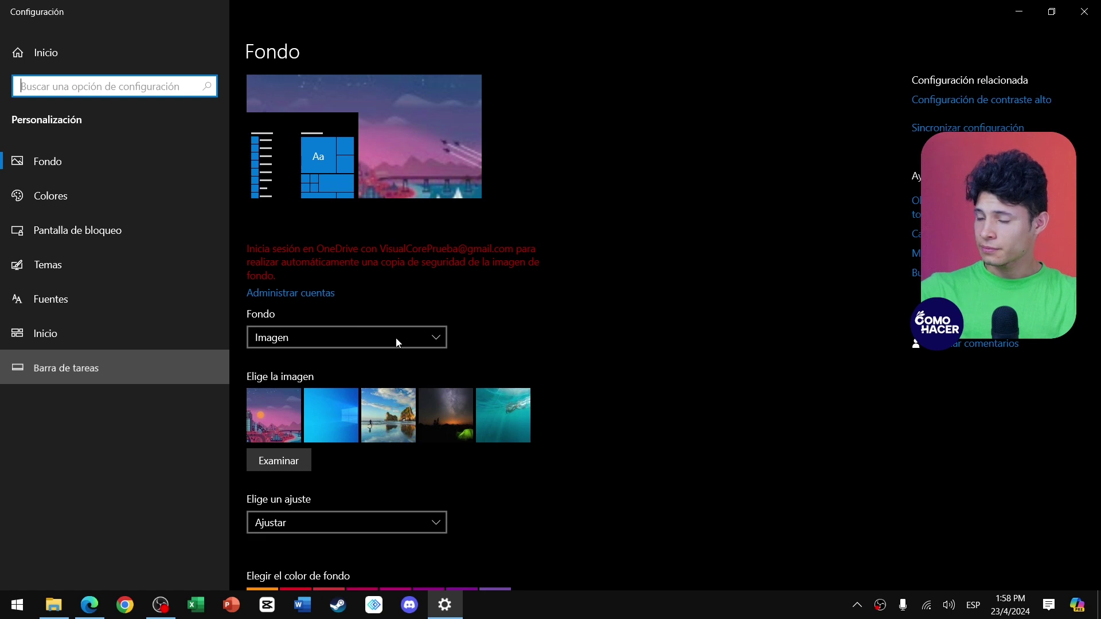
click(167, 293)
click(164, 269)
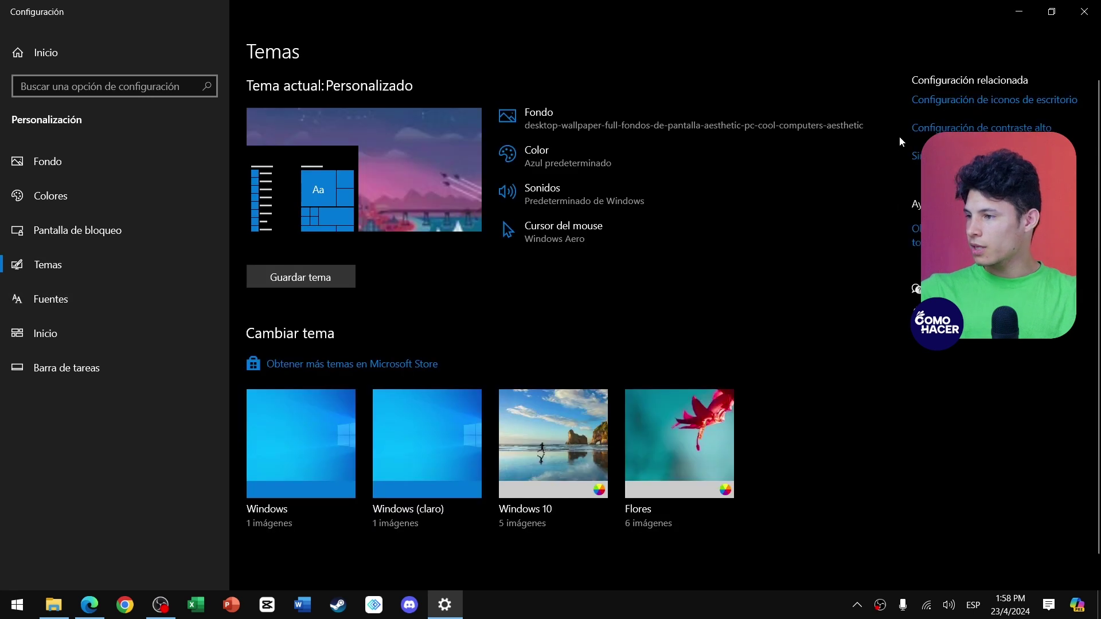
Open the theme's color settings and examine the accent colors and the surfaces they can be shown on.
click(843, 161)
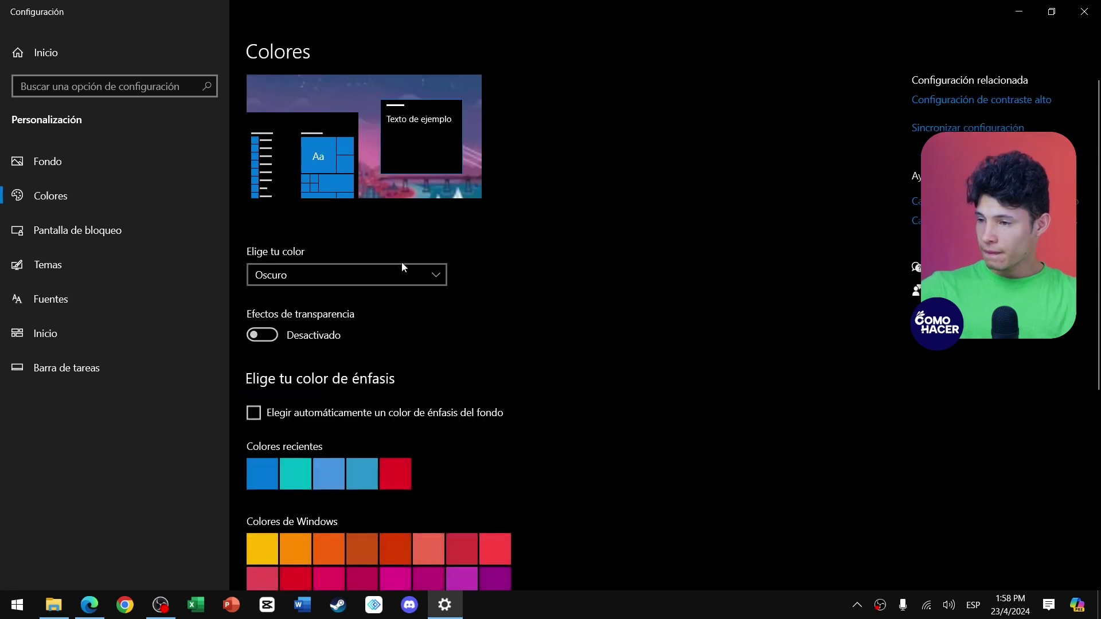
scroll(410, 284, down, 5)
scroll(417, 298, up, 4)
scroll(419, 321, down, 5)
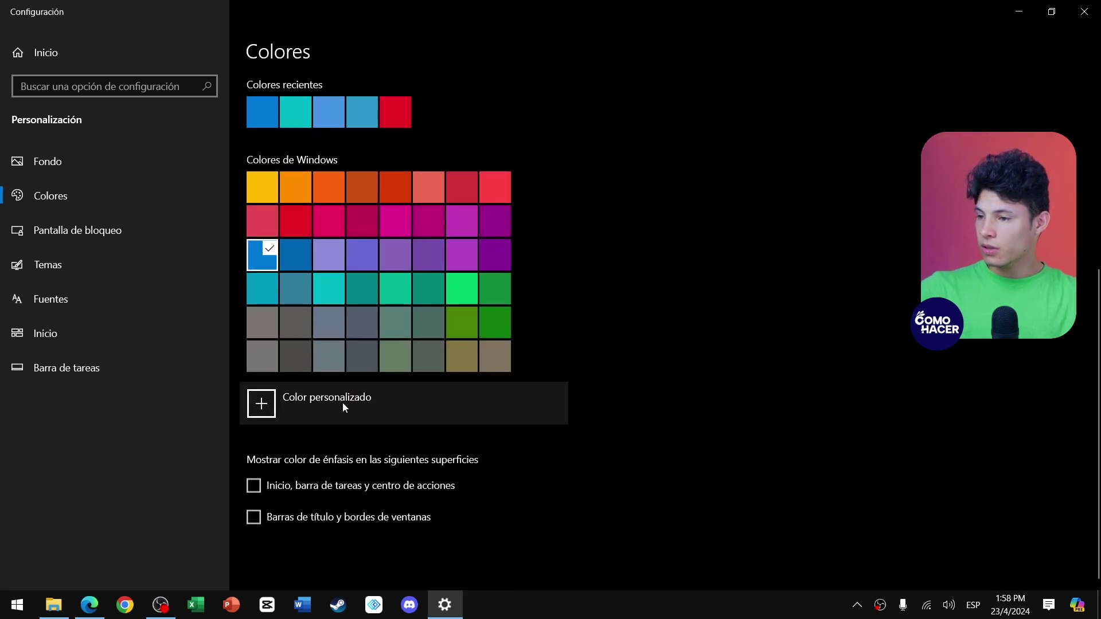
scroll(342, 484, up, 3)
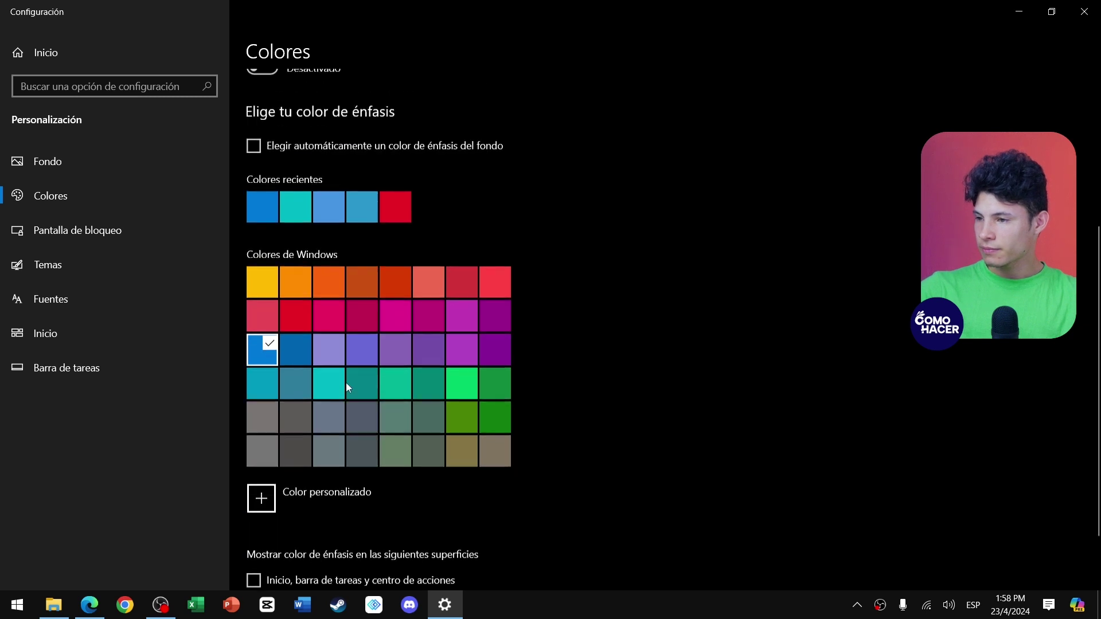
scroll(285, 244, down, 3)
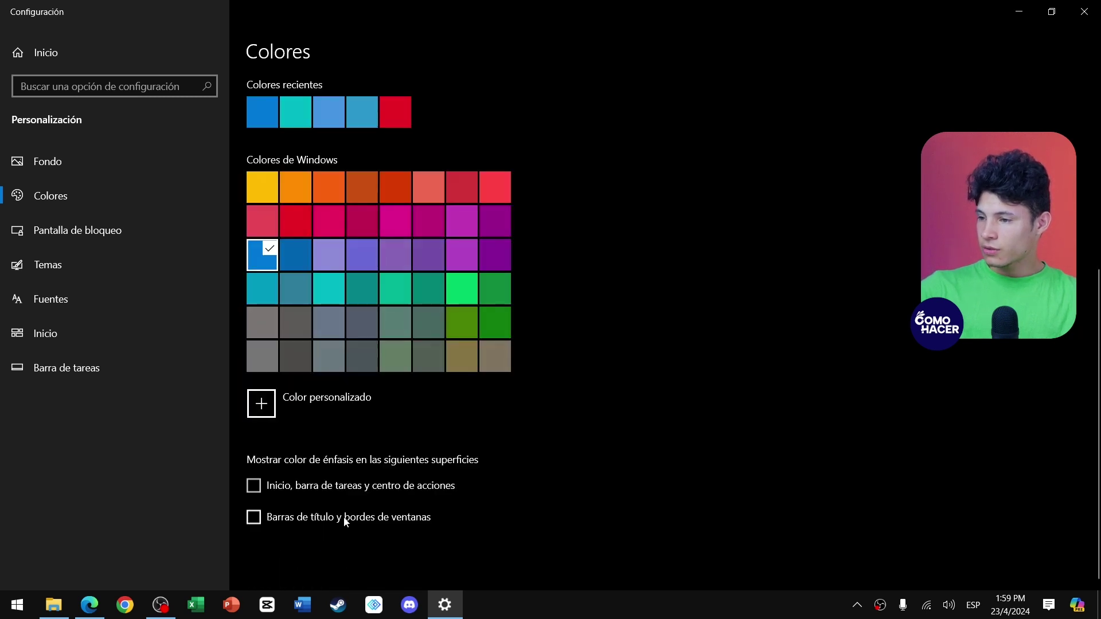
scroll(269, 489, up, 6)
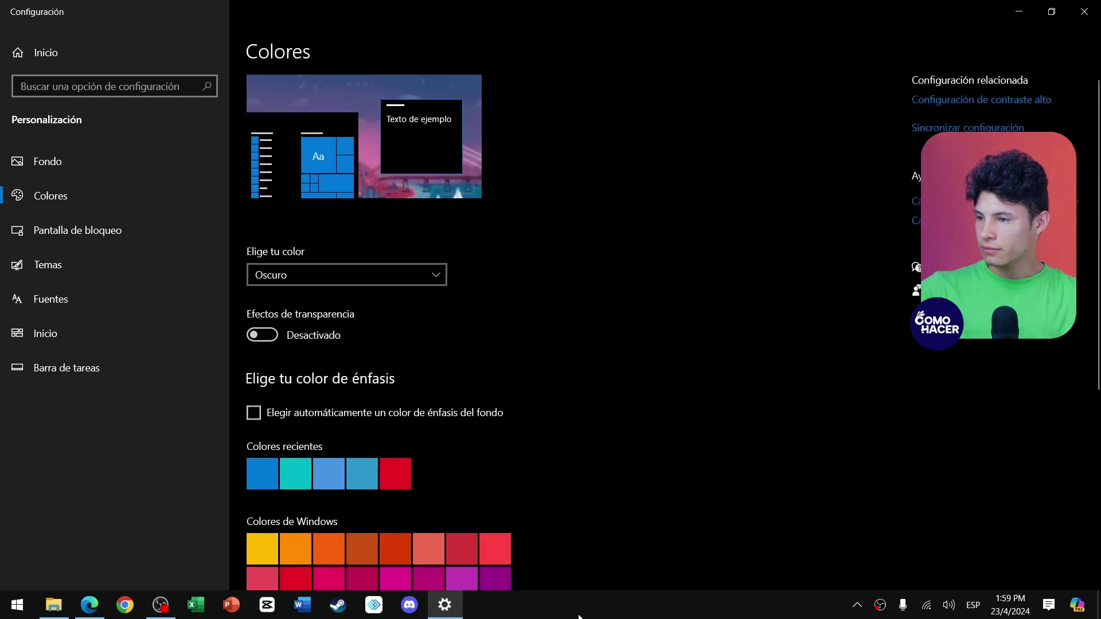
Change the Windows color mode to Claro.
click(346, 274)
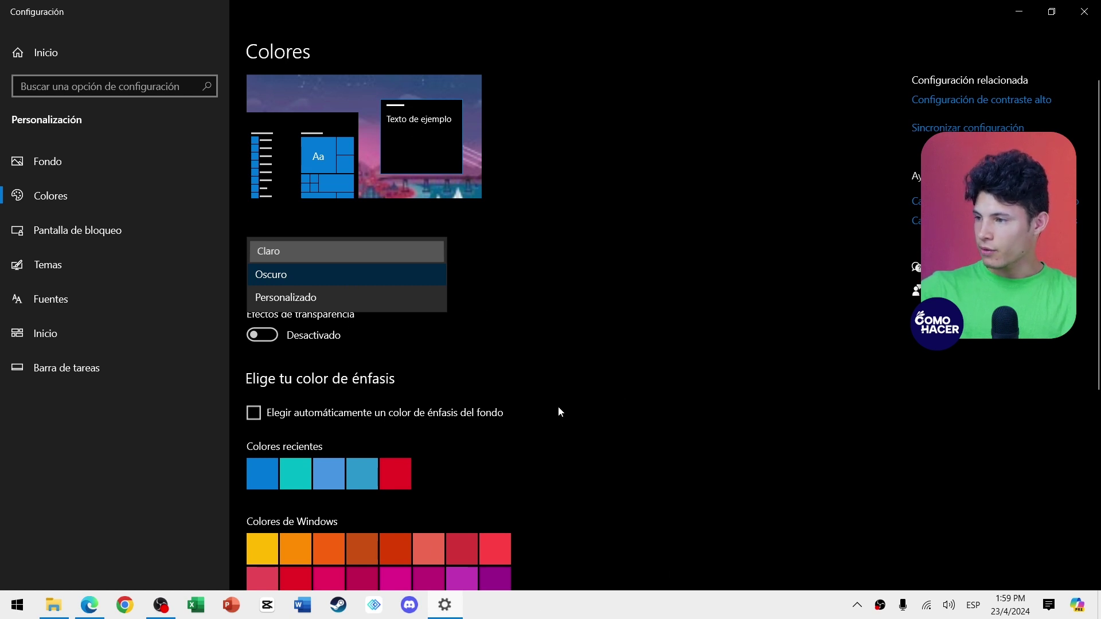
key(Return)
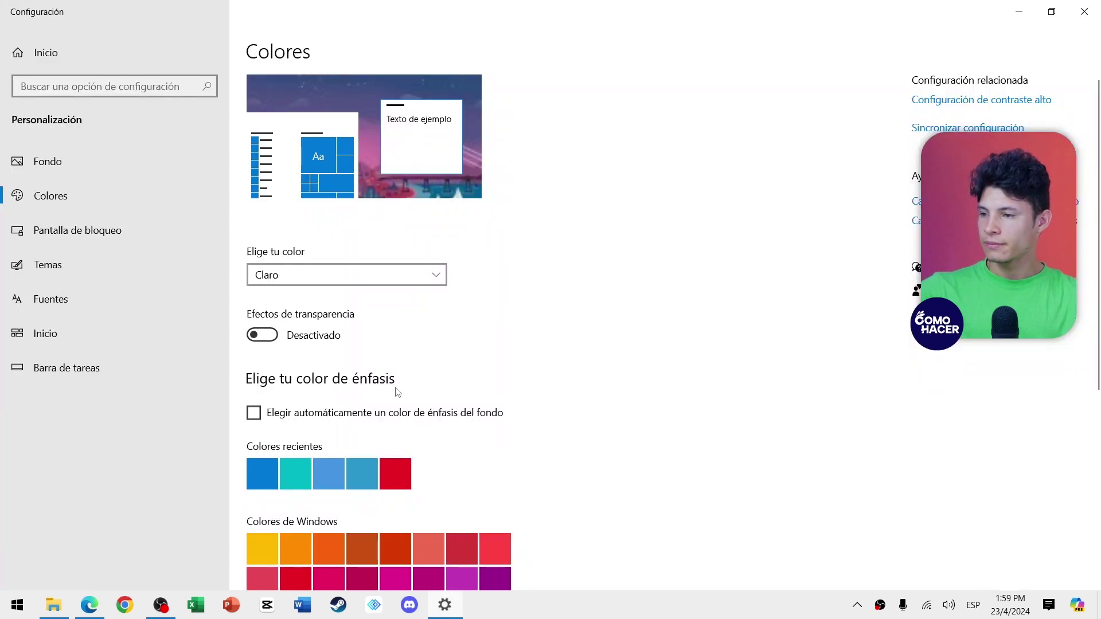
scroll(398, 398, down, 6)
scroll(261, 412, up, 3)
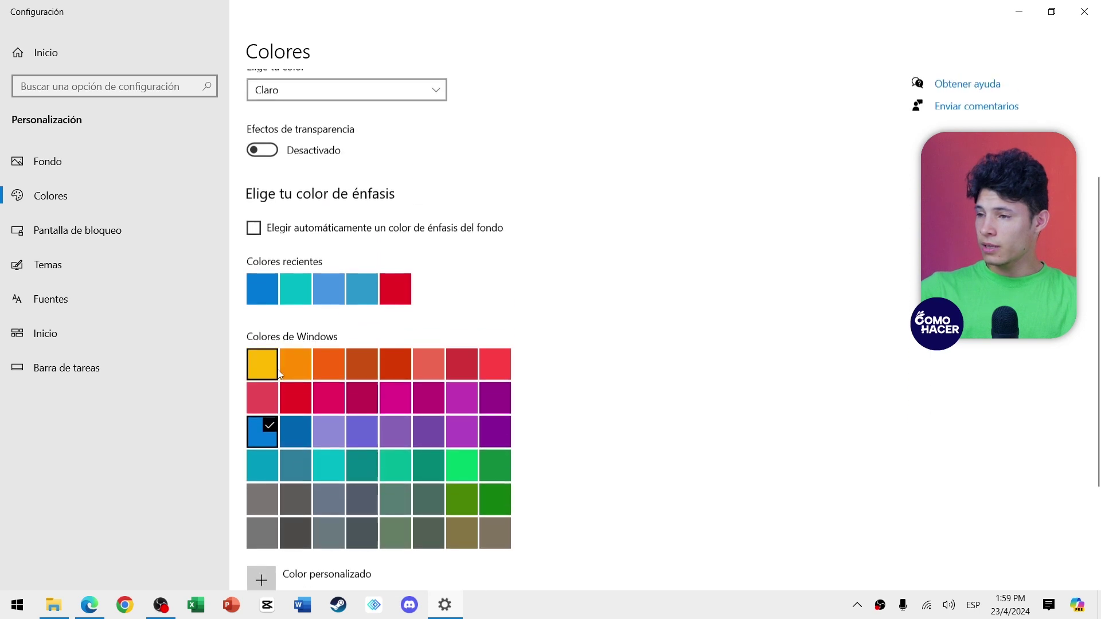
Let Windows choose the accent color automatically from the background.
click(253, 229)
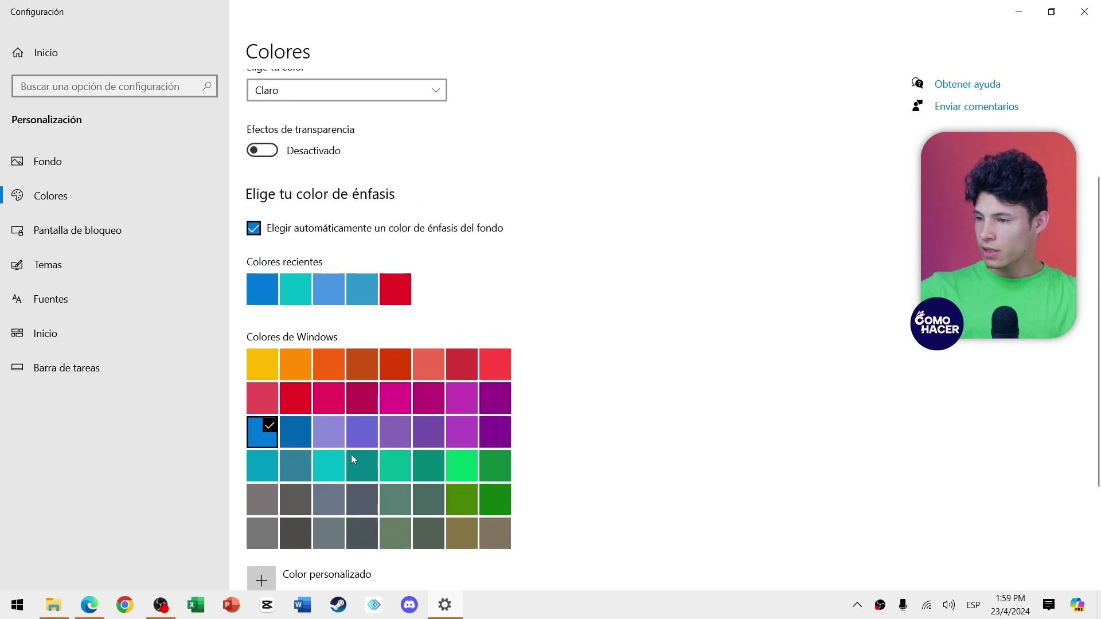
scroll(325, 263, down, 3)
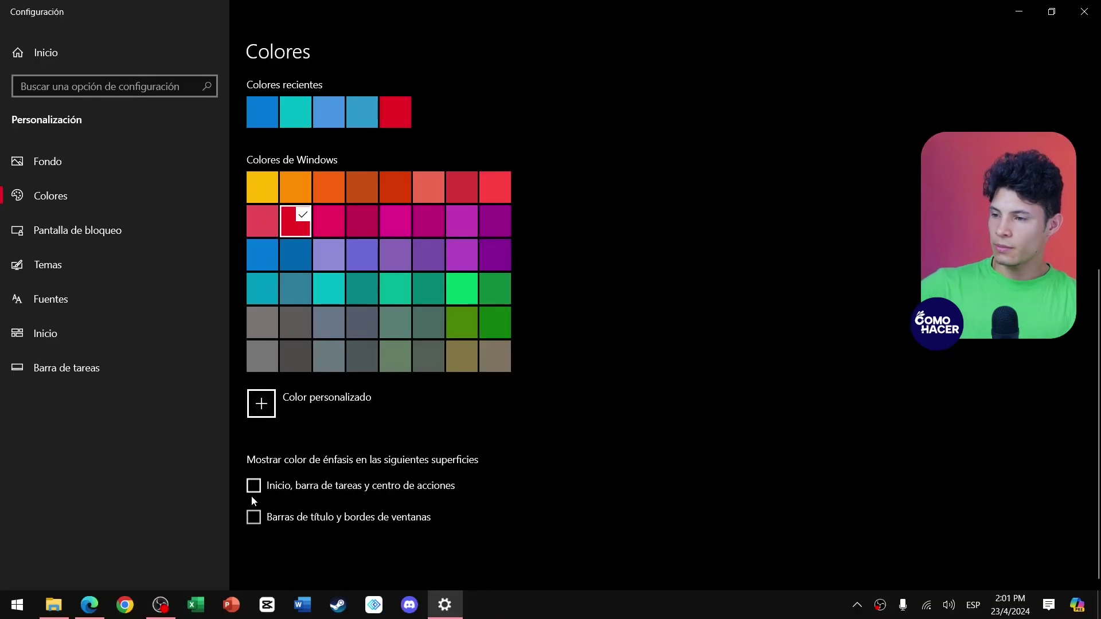
Show the accent color on Inicio, barra de tareas y centro de acciones, set the accent to purple, and close the settings.
click(251, 494)
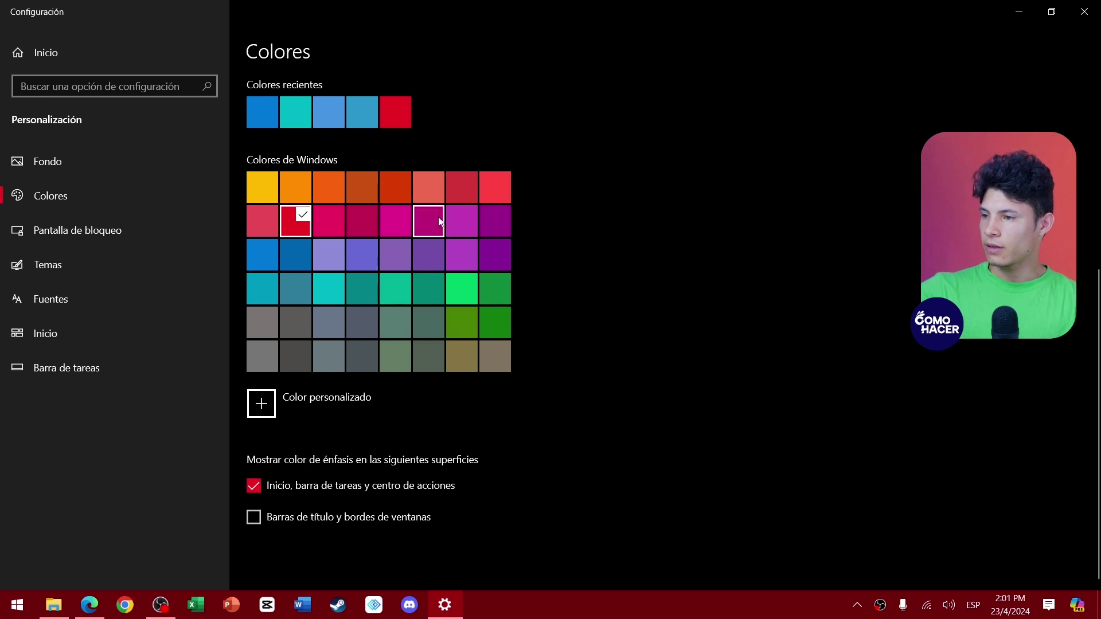
click(457, 220)
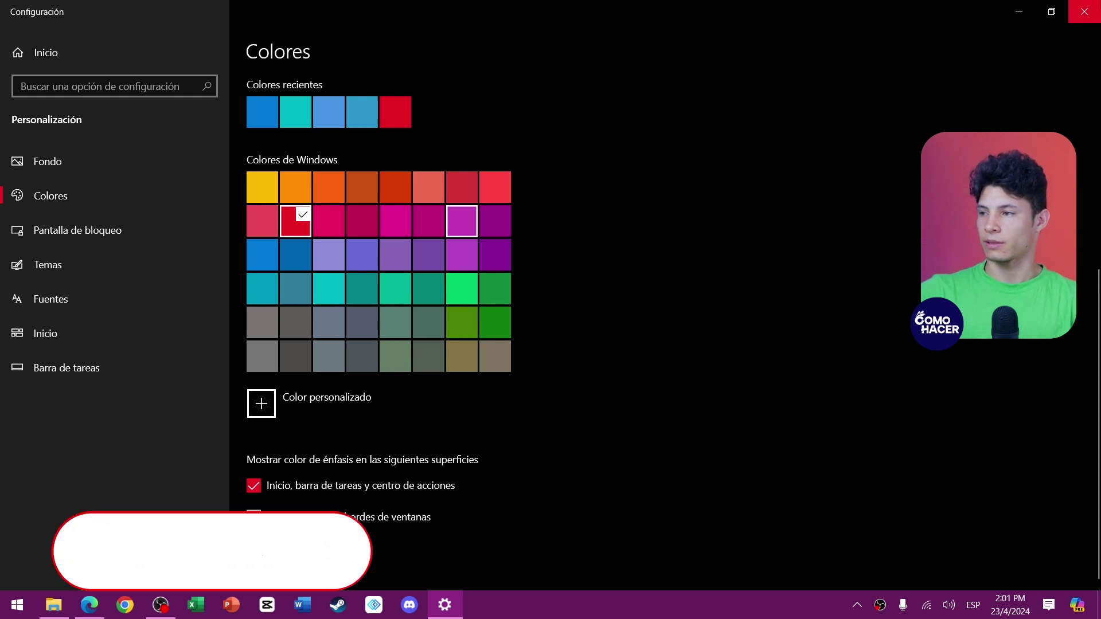
click(1084, 11)
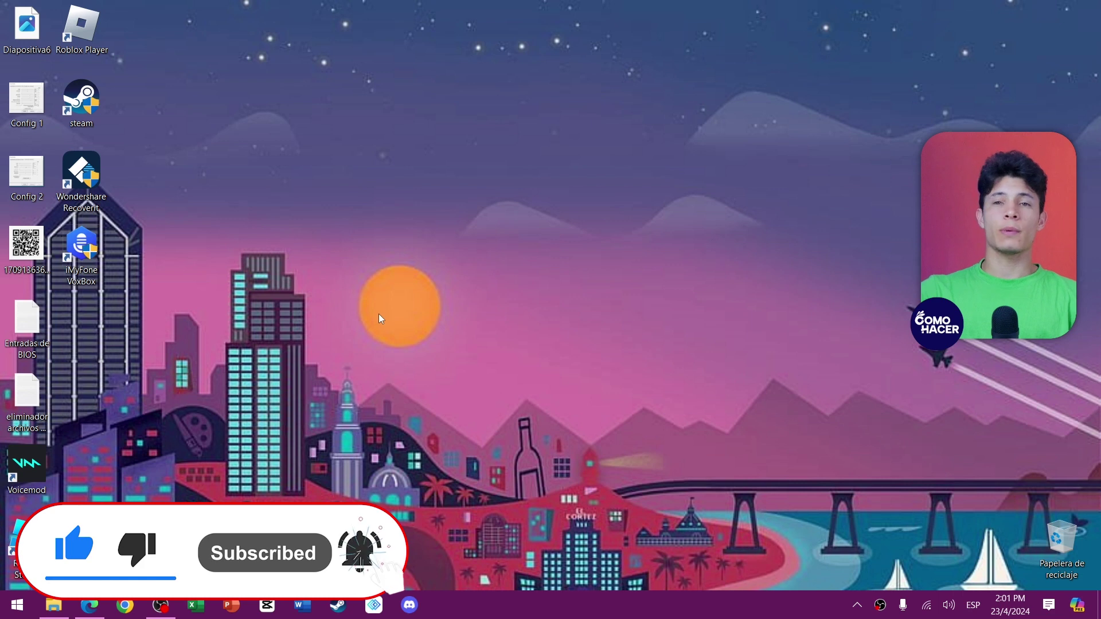
Search the Microsoft Store for "widget" to find Widget Launcher, and close the store.
key(super)
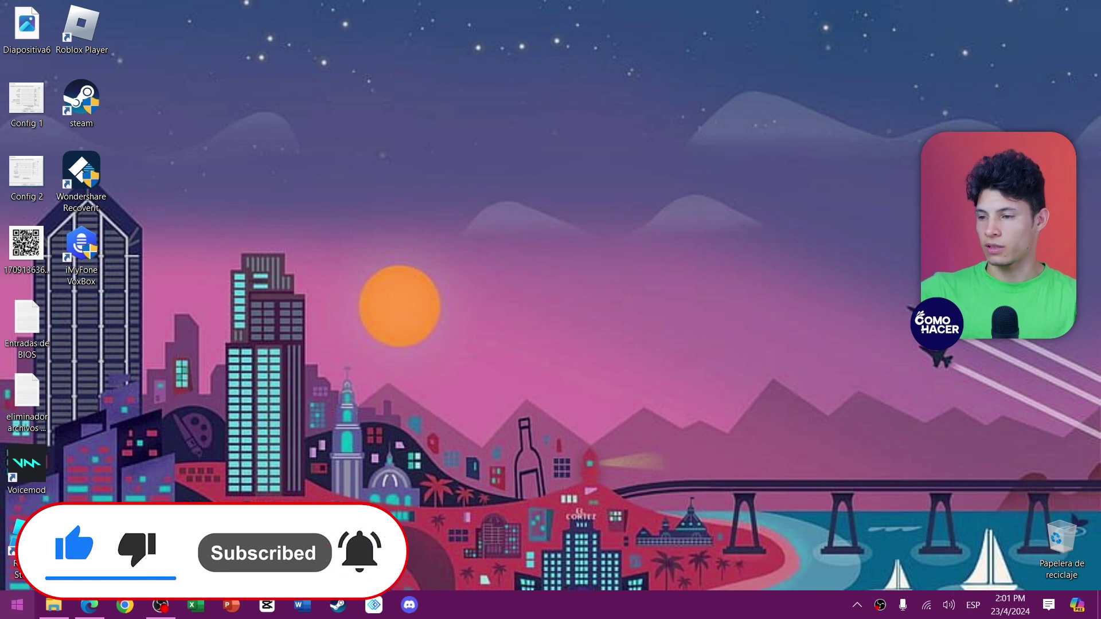
click(10, 598)
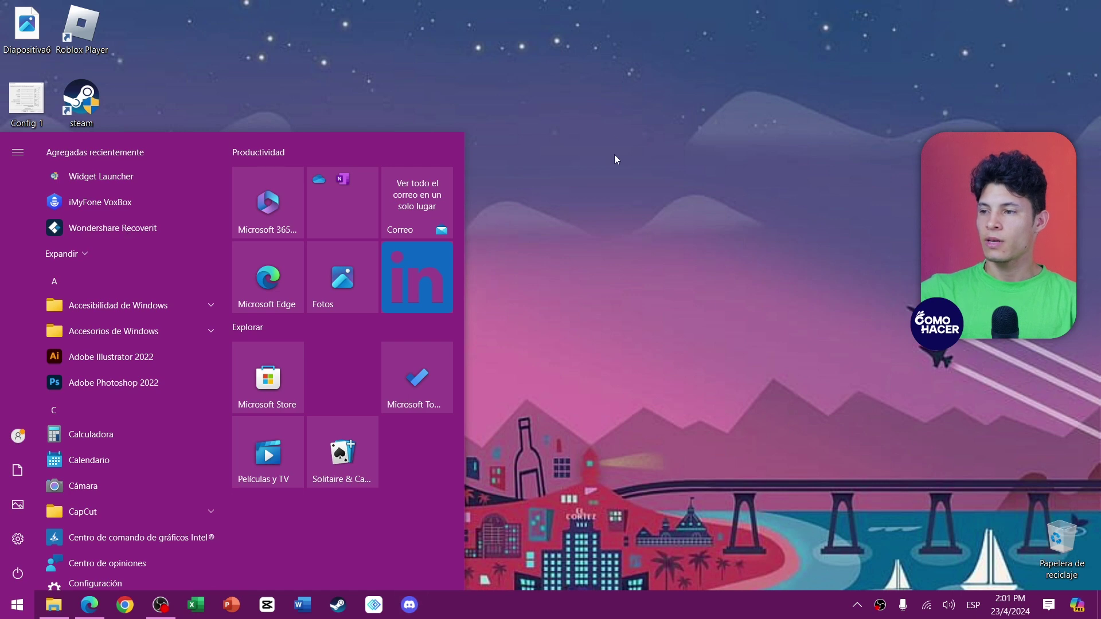
click(247, 388)
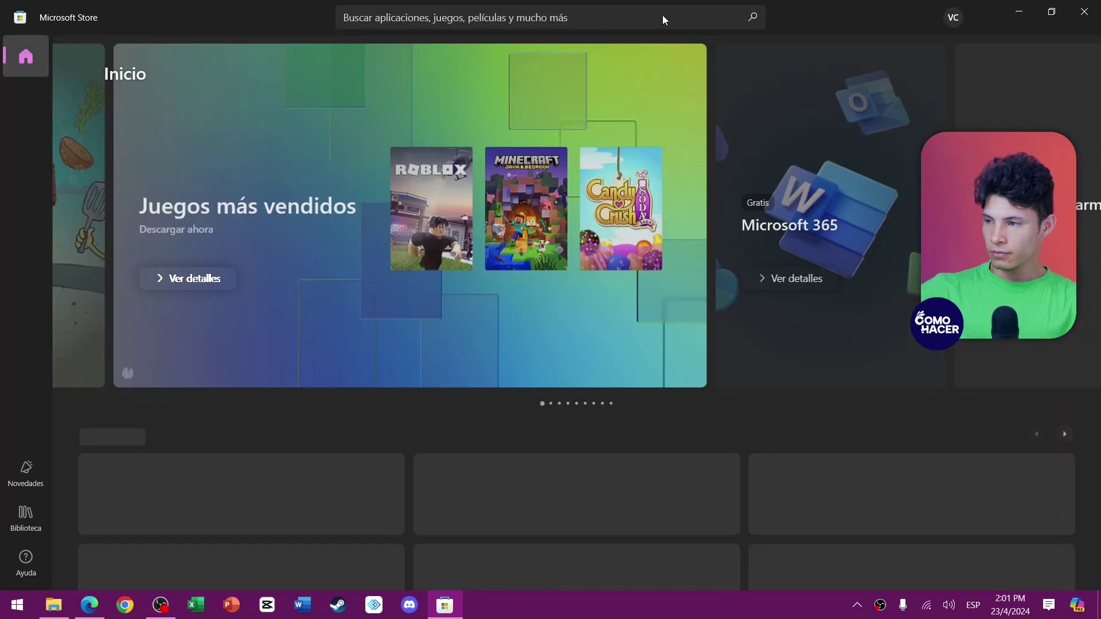
click(663, 15)
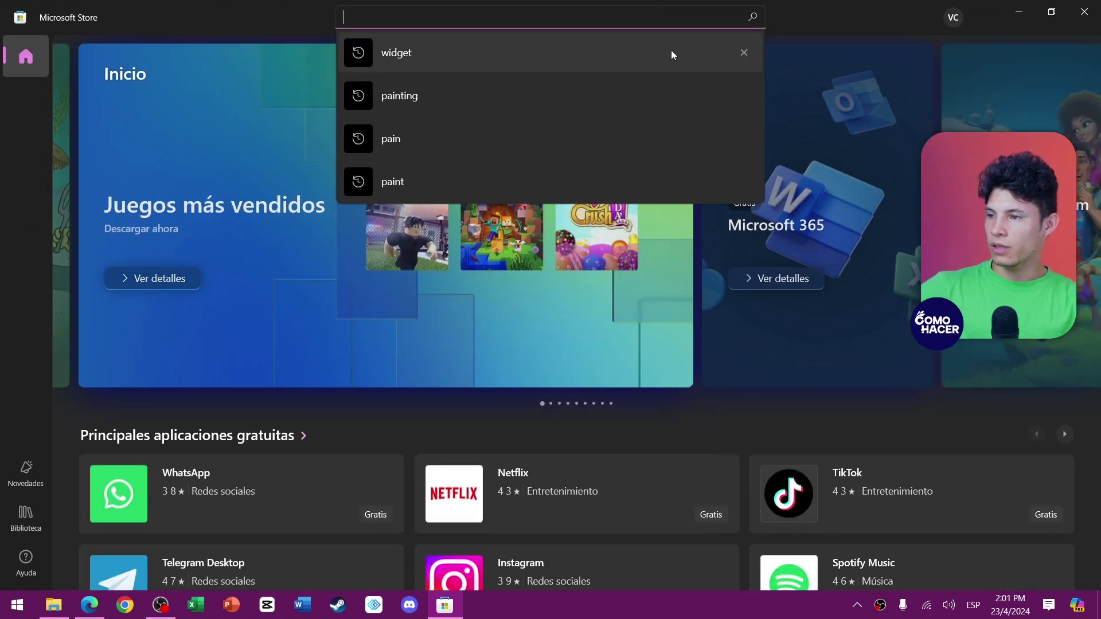
click(671, 51)
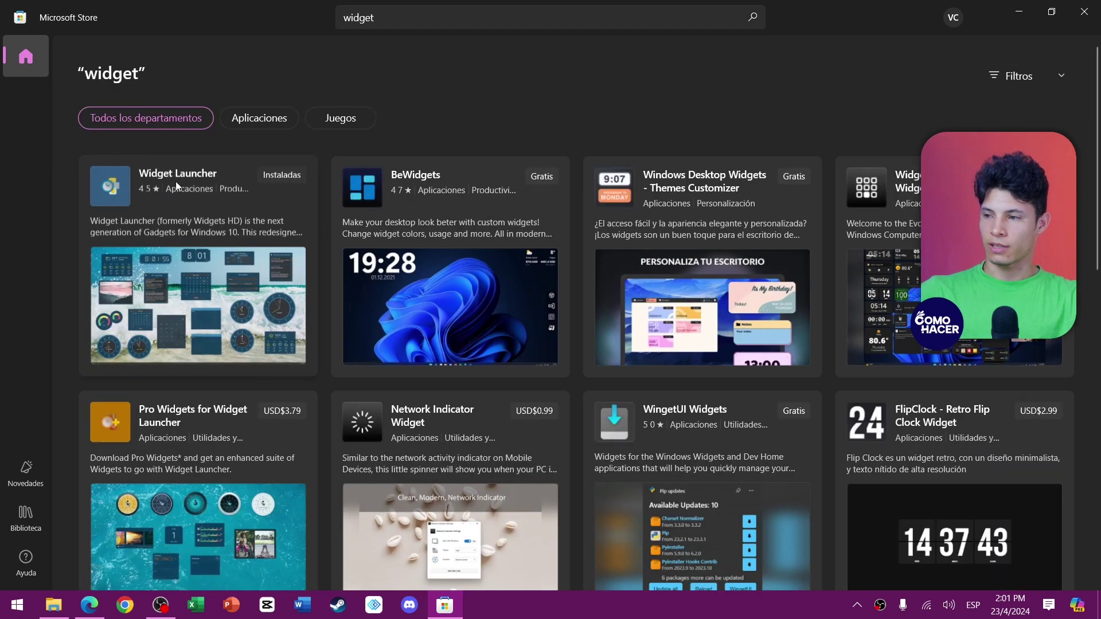
key(alt+F4)
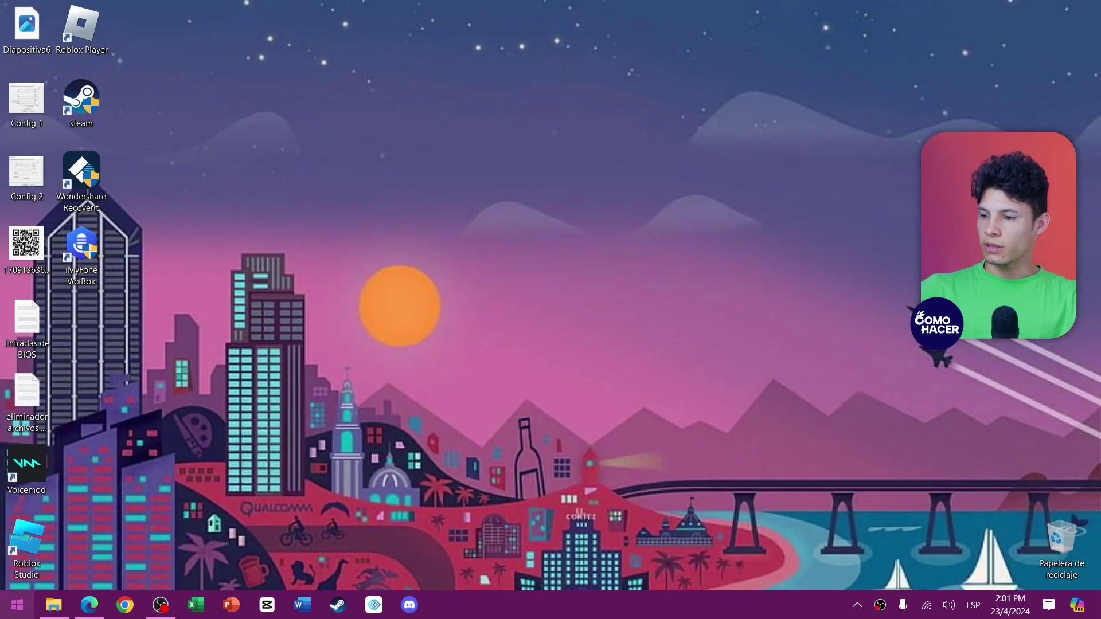
Open the installed Widget Launcher app and dismiss its What's New notice.
click(17, 605)
click(88, 187)
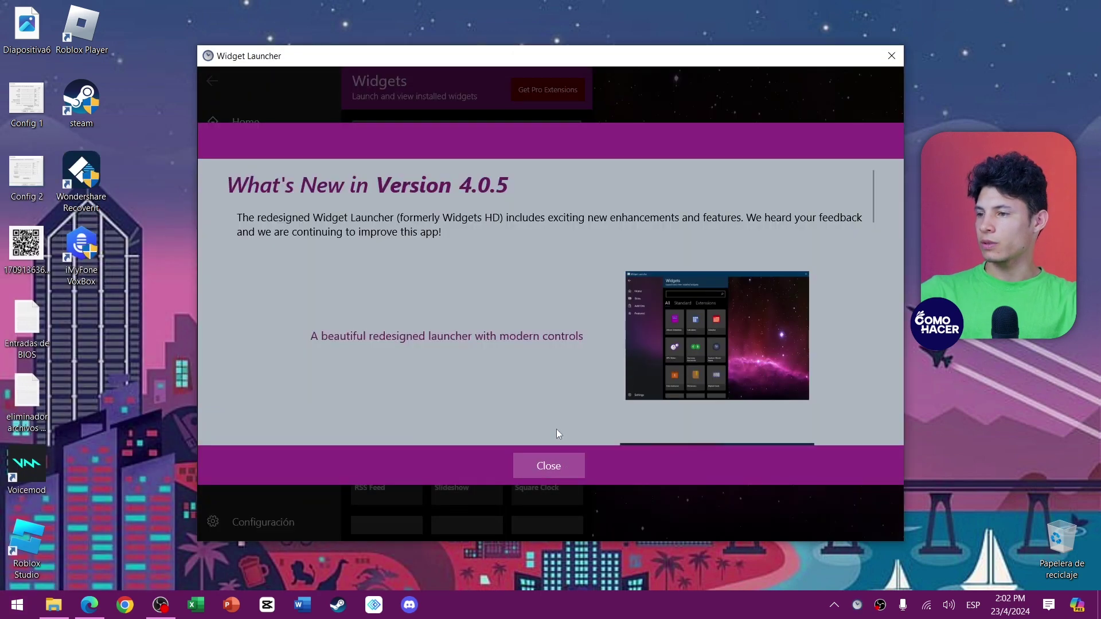
key(Escape)
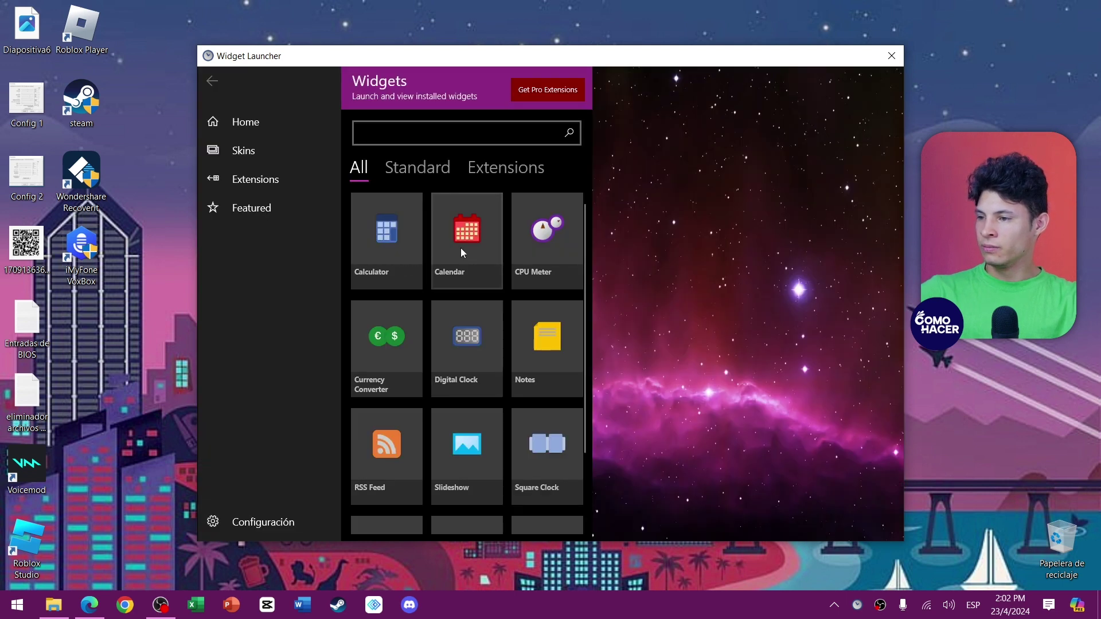
Launch the Digital Clock widget with the Colorful Dark skin and move it to the upper-right corner of the desktop.
scroll(465, 246, down, 2)
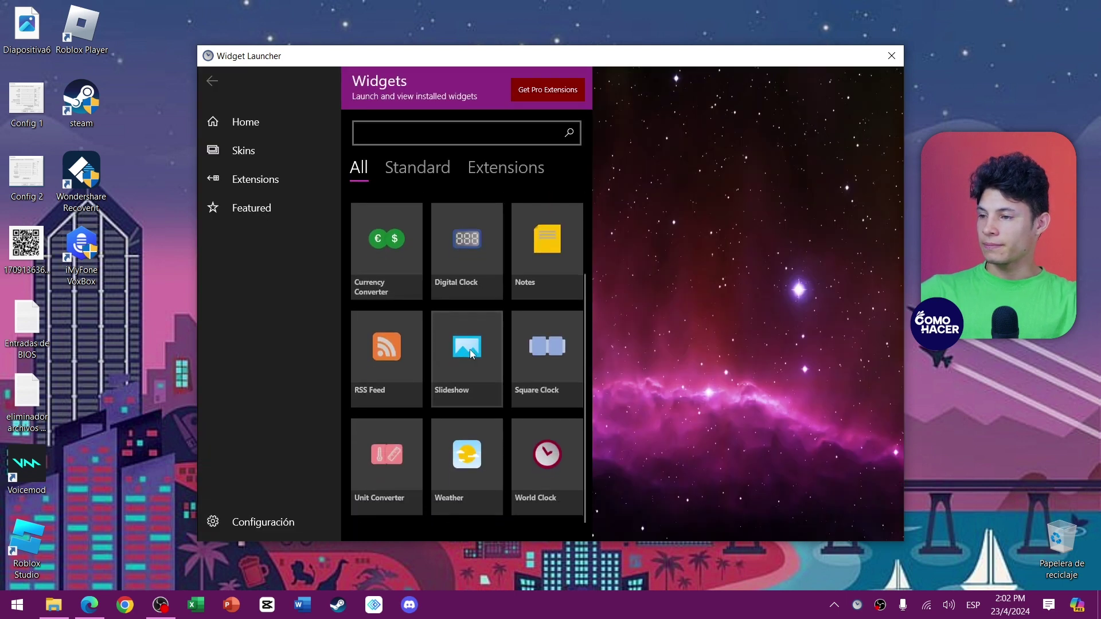
click(455, 231)
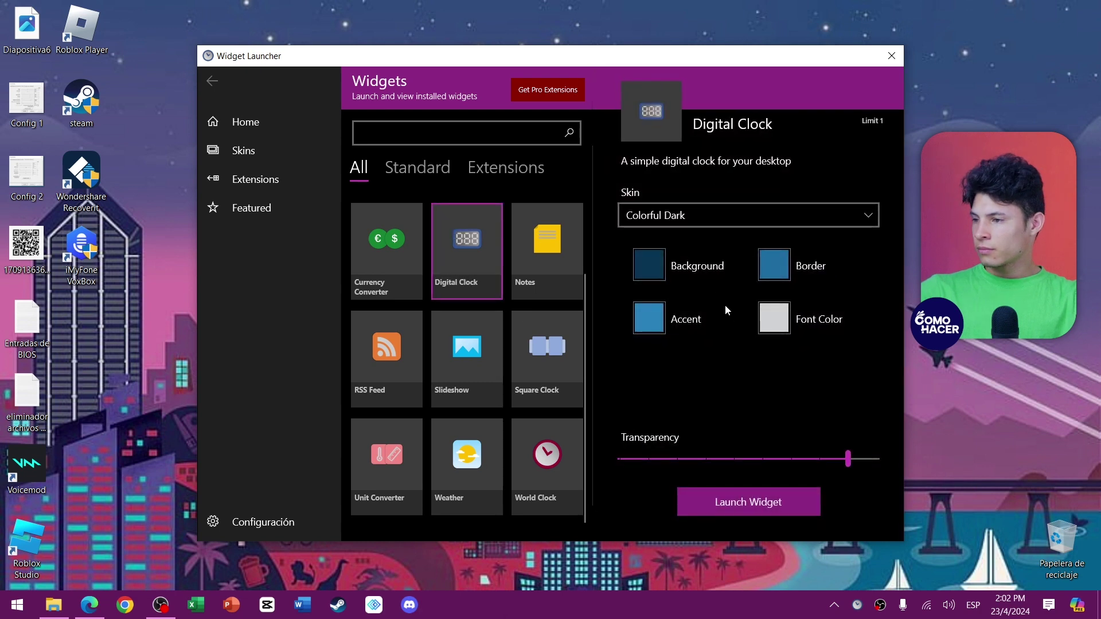
click(770, 278)
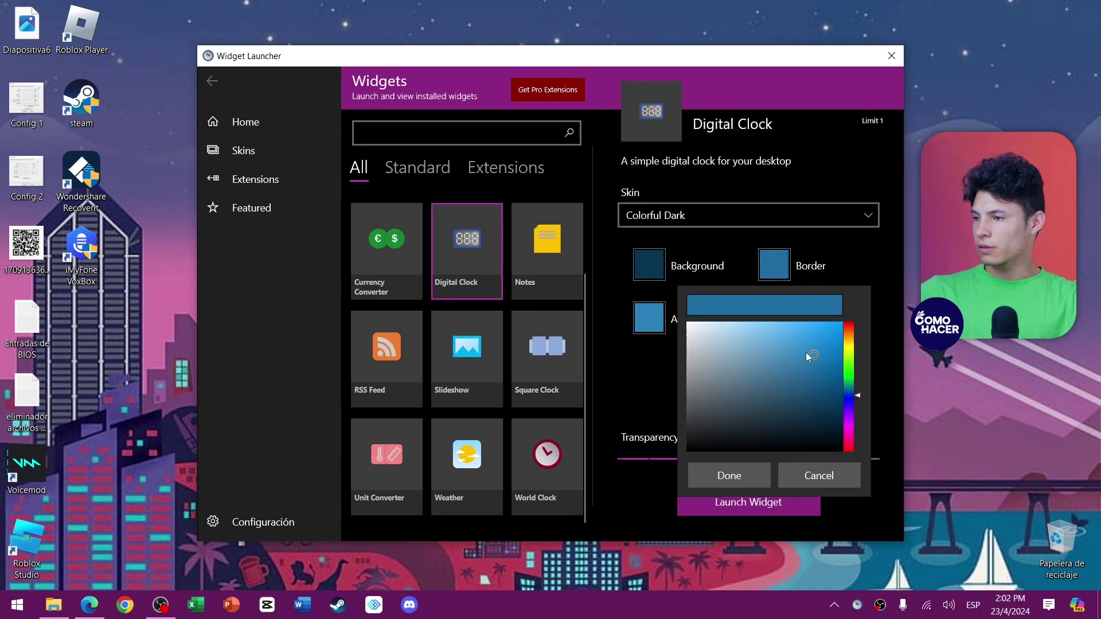
click(656, 257)
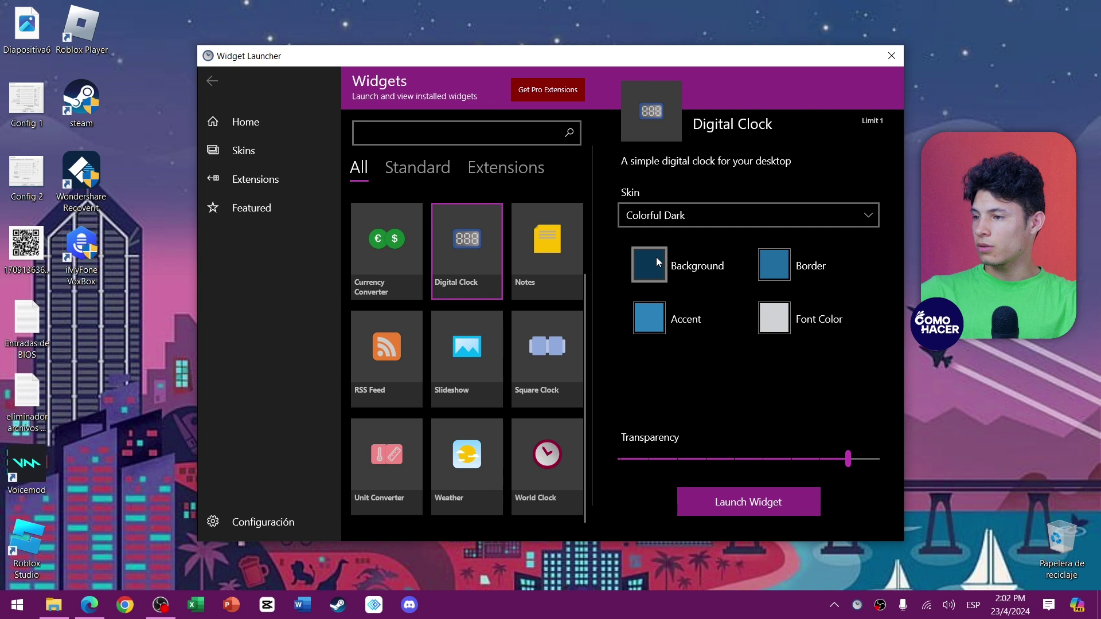
click(729, 507)
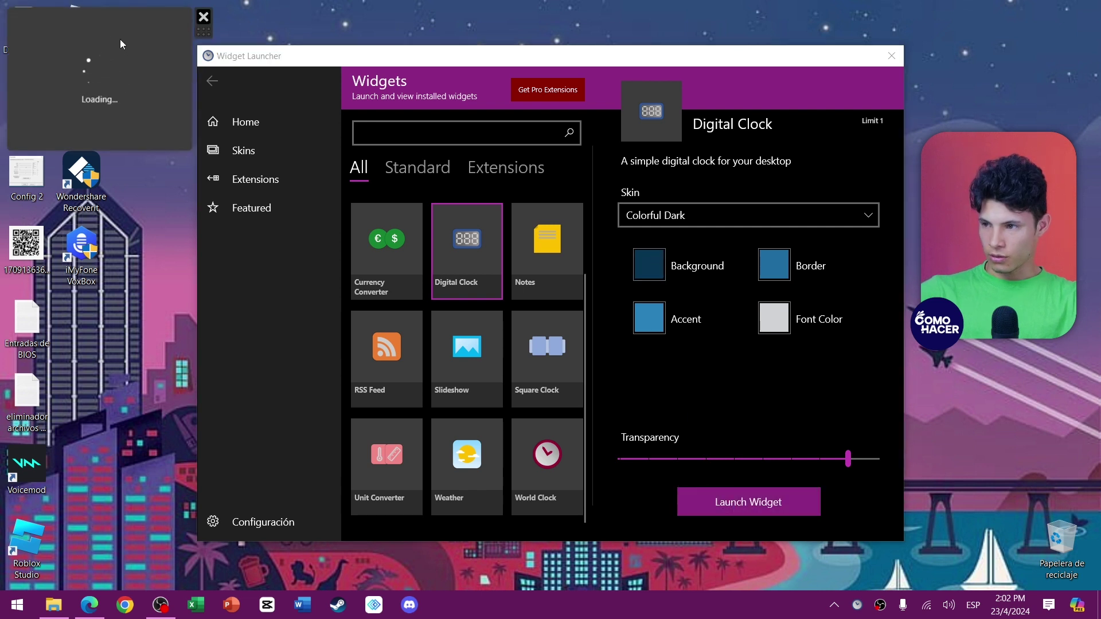
drag(118, 23, 1014, 4)
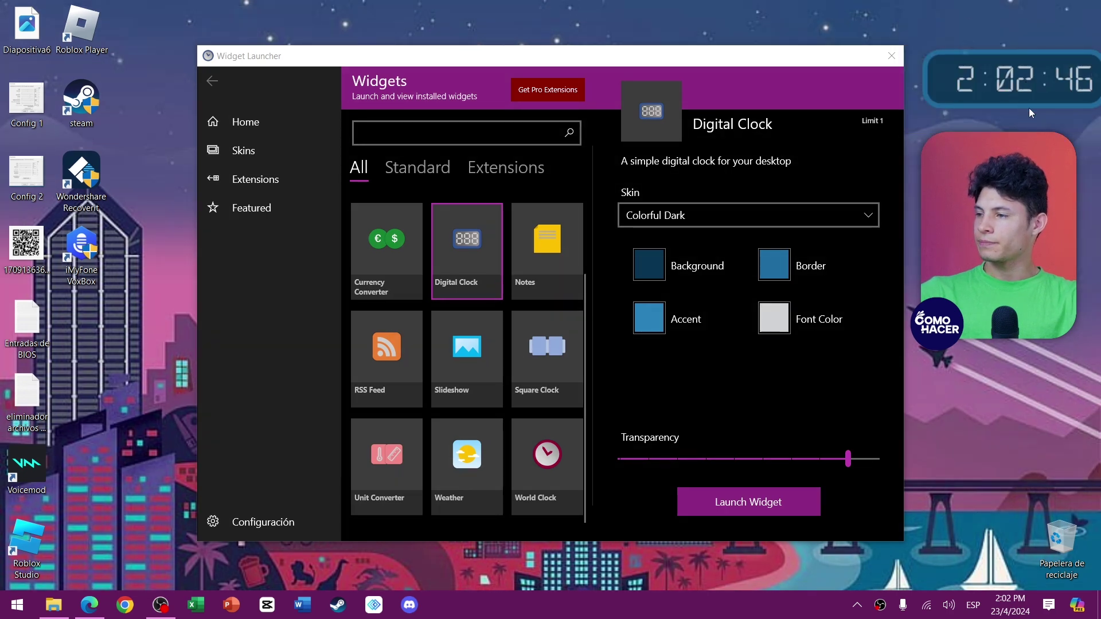
Set the Digital Clock's Border color to purple in the Widget Launcher options.
click(780, 264)
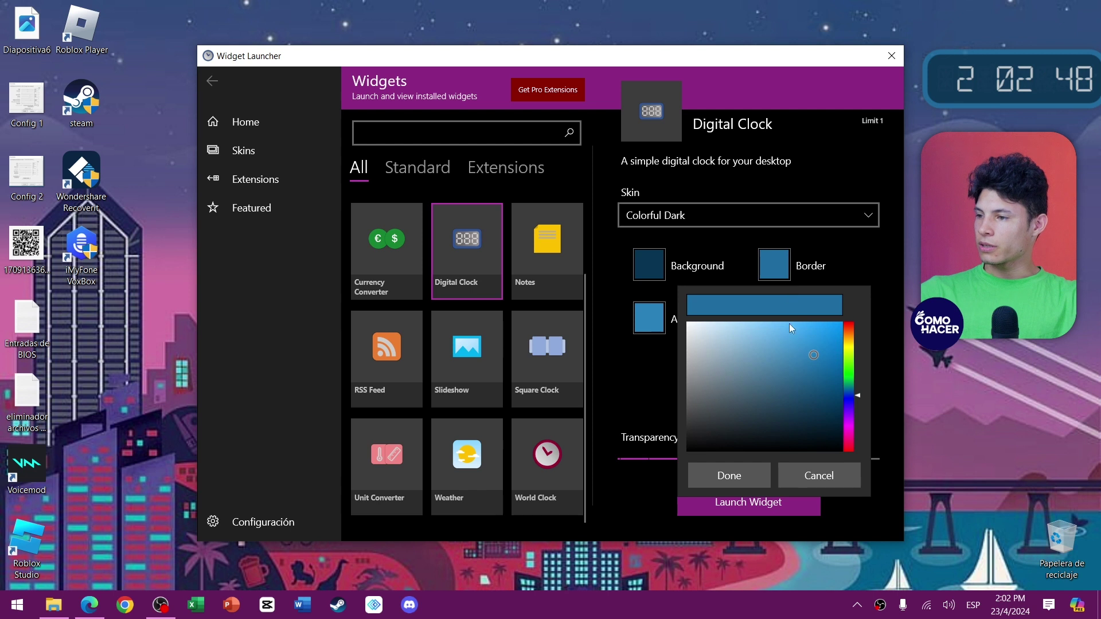
drag(849, 396, 850, 426)
click(729, 476)
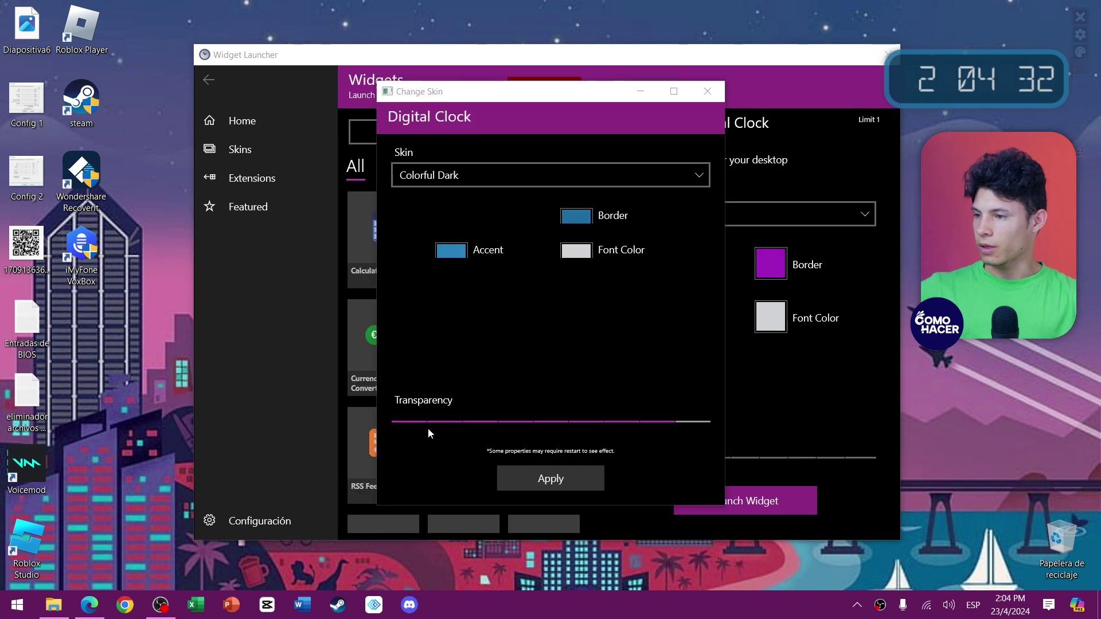
Try a low Transparency level on the running clock's skin, and apply the maximum level instead.
drag(436, 421, 411, 435)
click(565, 477)
drag(631, 422, 714, 428)
click(532, 481)
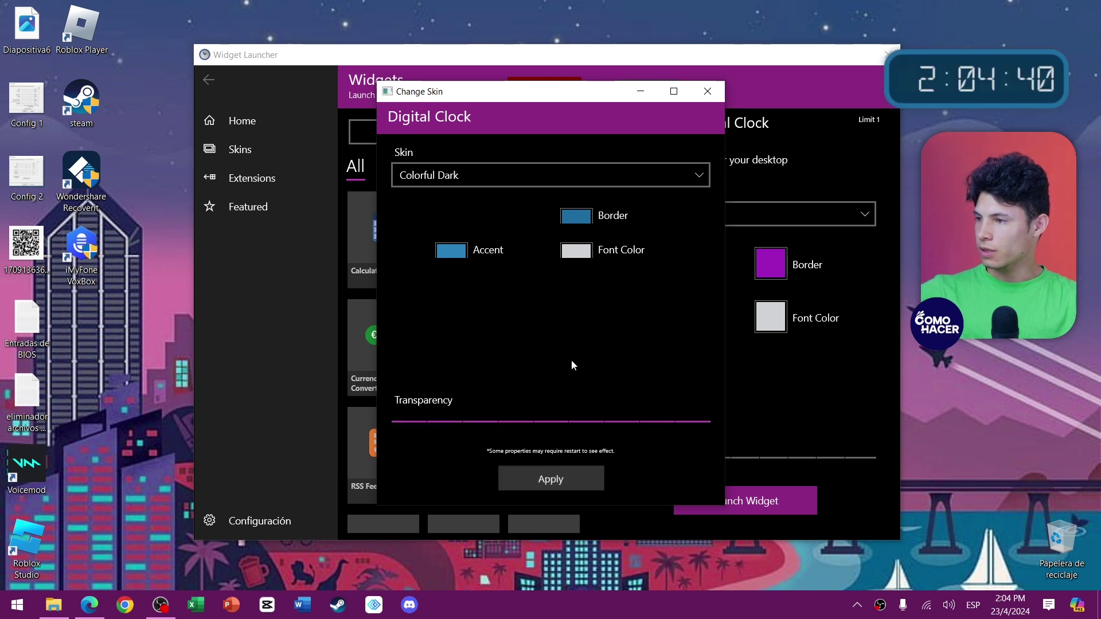
Set the running clock's border color to a bright purple and apply the skin change.
click(576, 216)
click(645, 374)
click(651, 383)
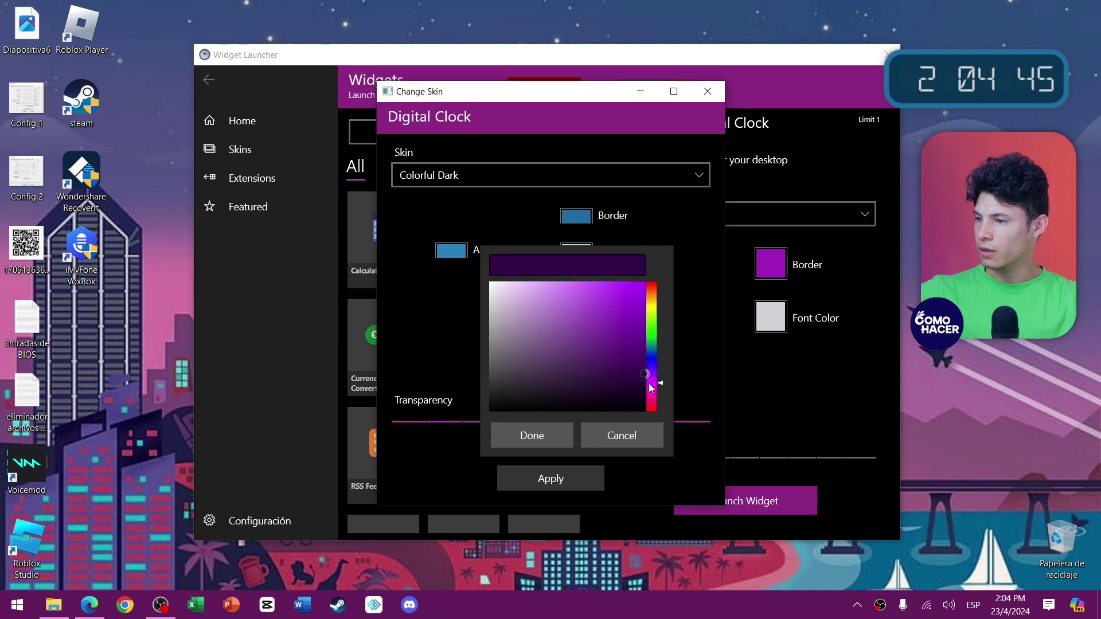
click(608, 321)
click(551, 436)
click(552, 481)
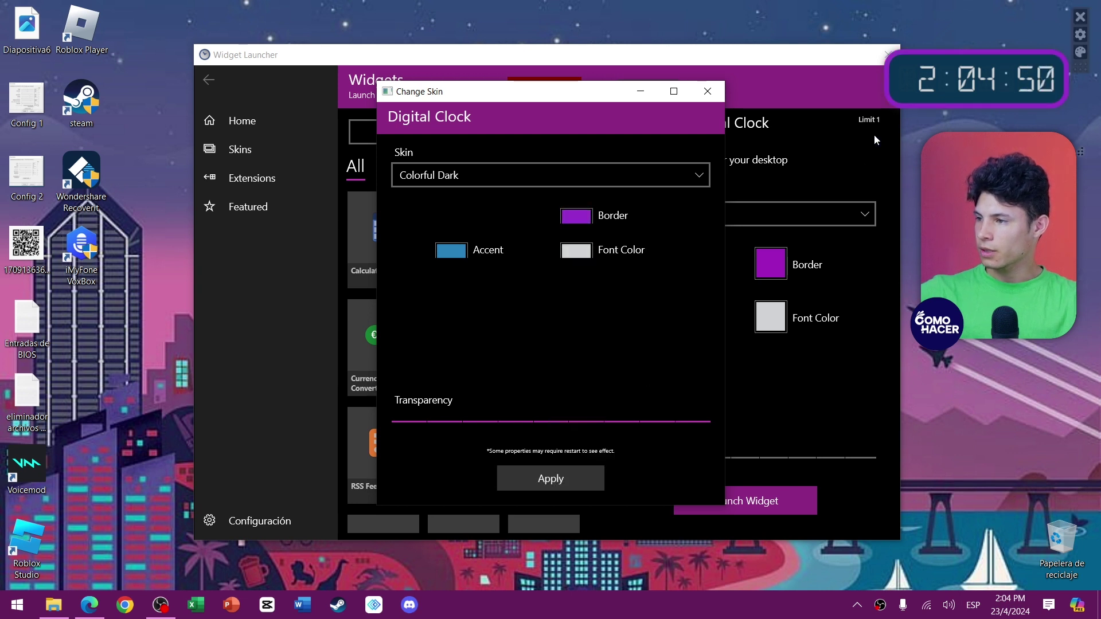
Set the running clock's font color to light blue and apply the skin change.
click(590, 253)
mouse_move(652, 394)
mouse_down()
mouse_move(662, 371)
mouse_move(663, 393)
mouse_up()
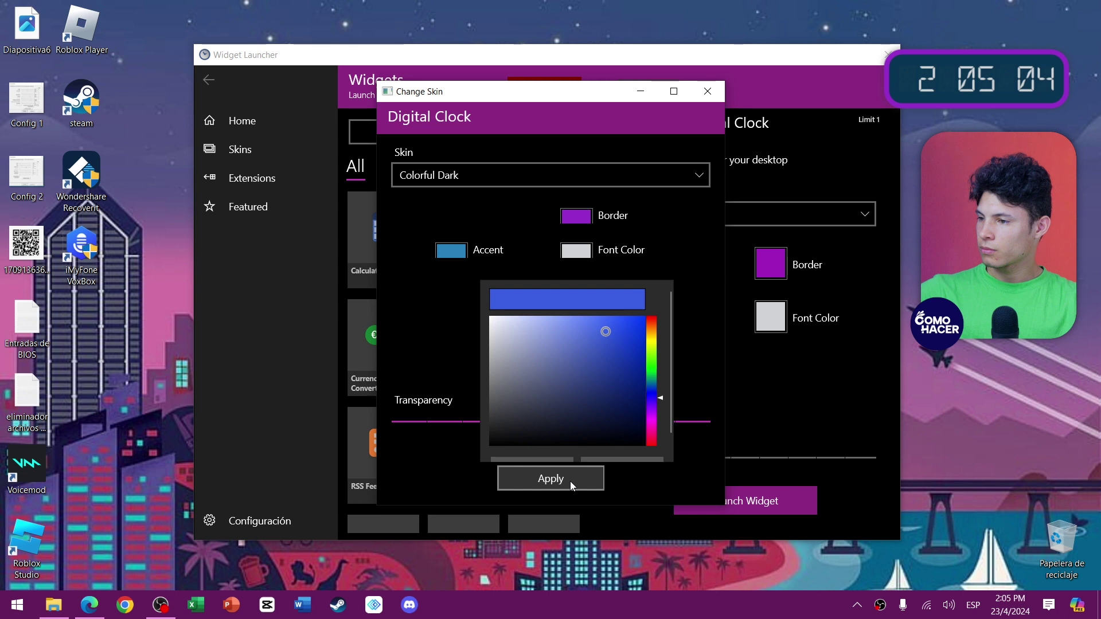
click(570, 481)
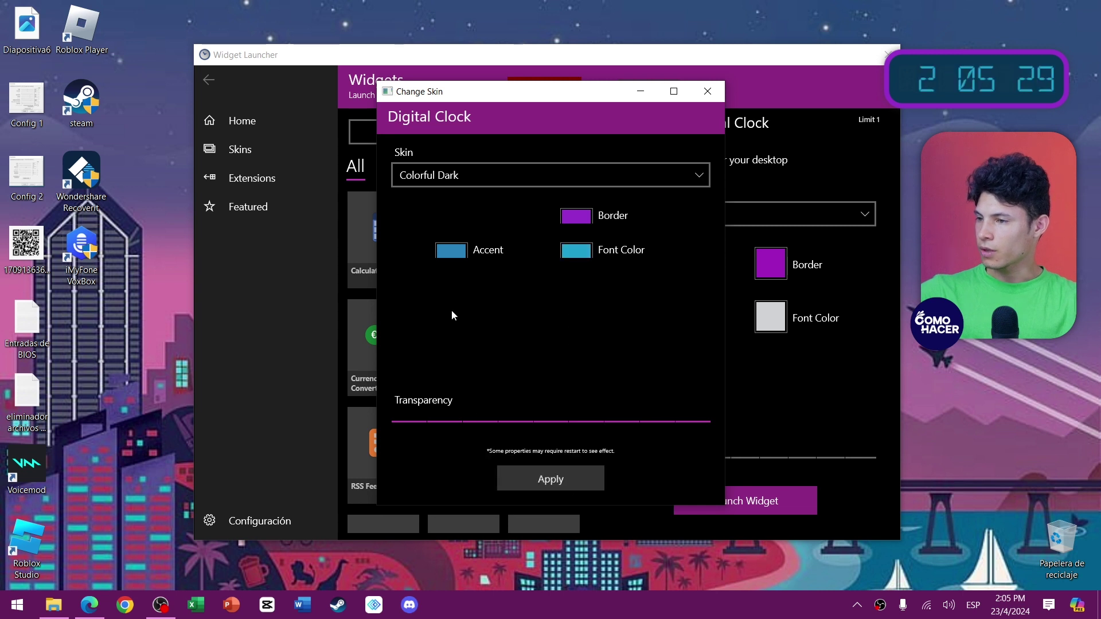
Set the running clock's accent color to a near-black shade and apply the skin change.
click(455, 251)
click(485, 191)
click(491, 233)
click(522, 299)
click(524, 343)
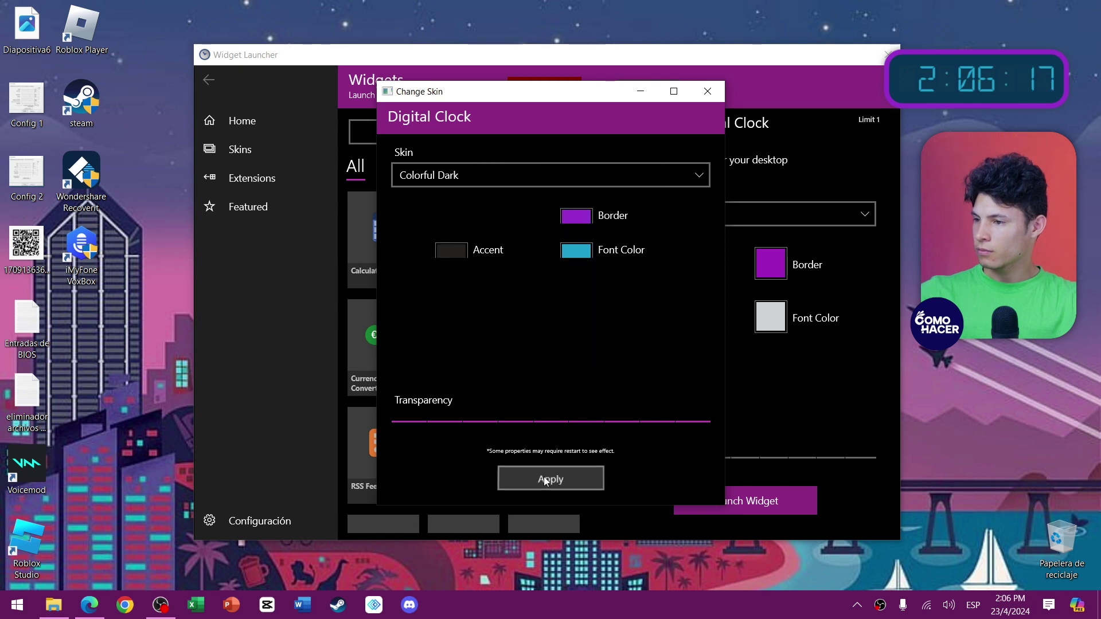
click(544, 485)
Close Widget Launcher and move the digital clock closer to the right edge of the desktop.
drag(828, 56, 742, 112)
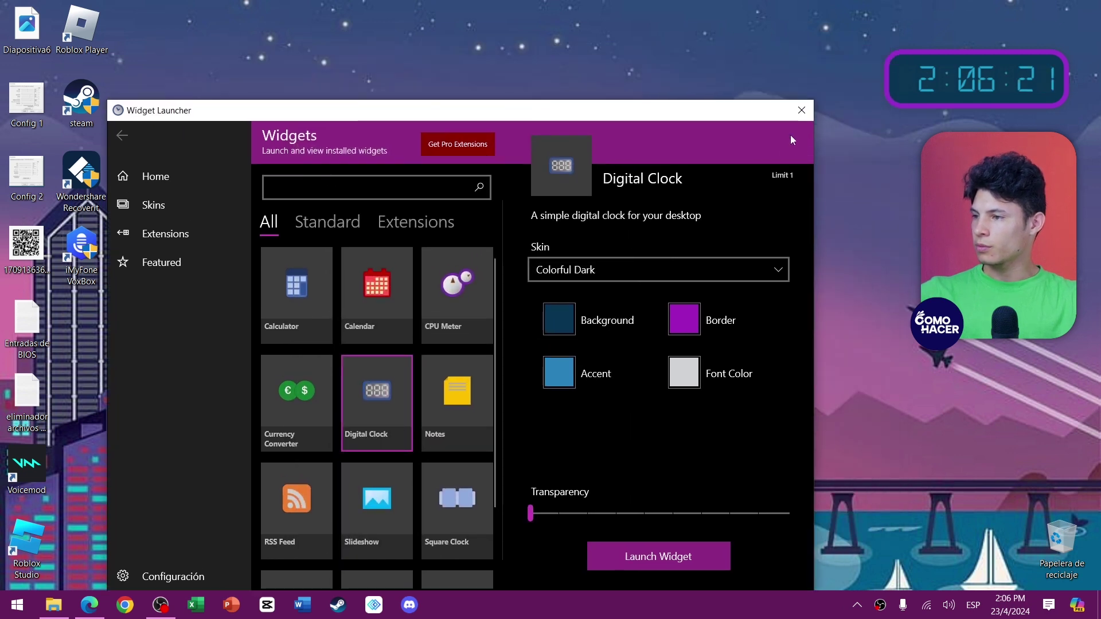
click(801, 111)
drag(976, 71, 1008, 87)
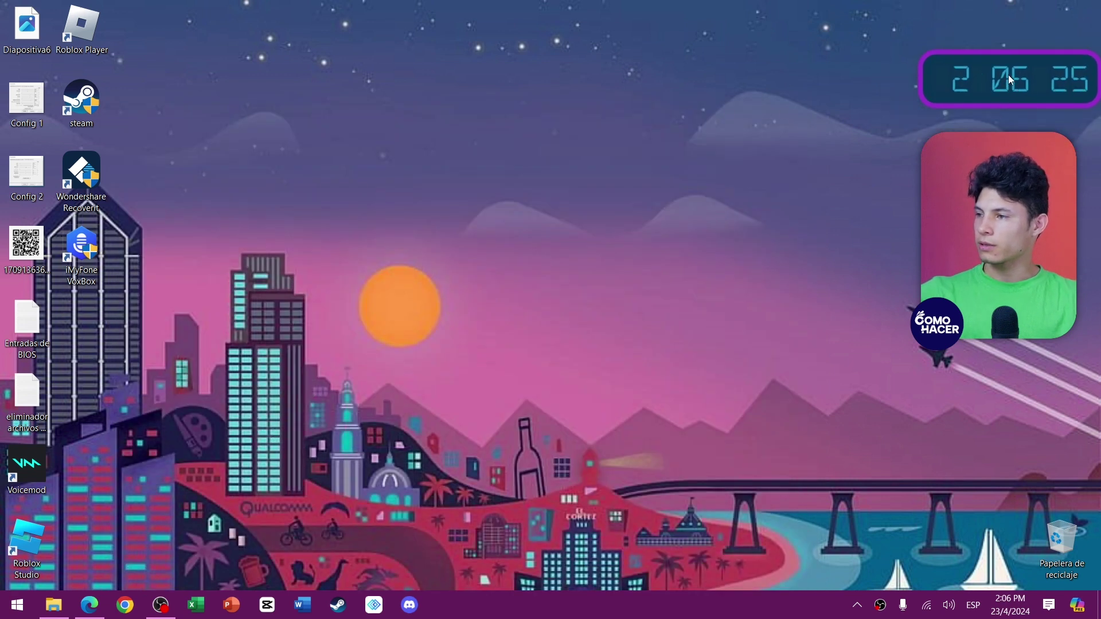